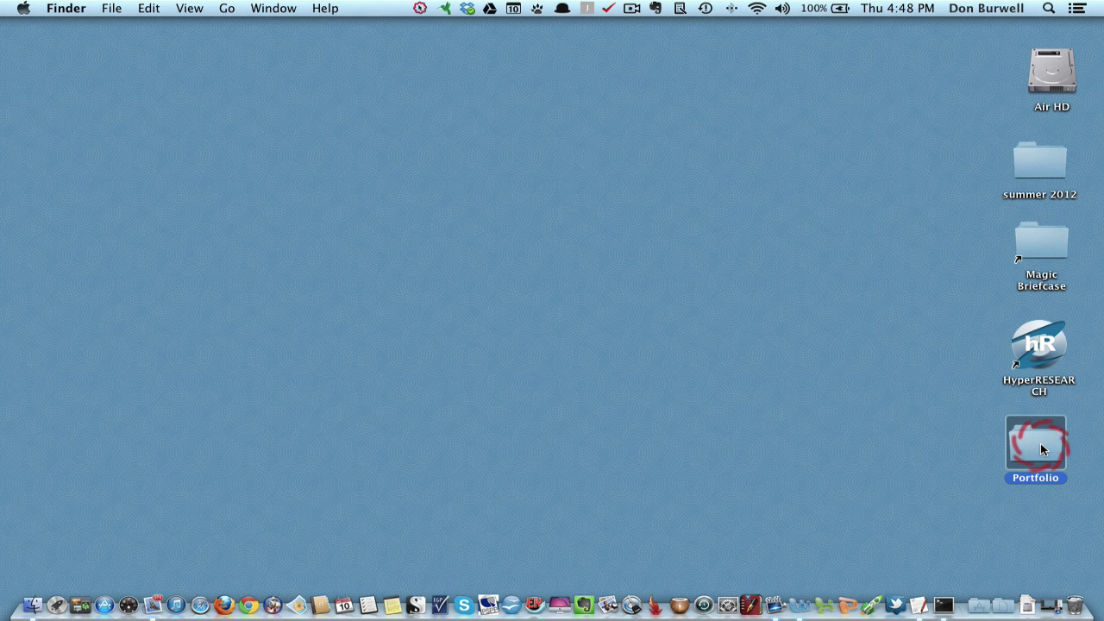
Look through the Portfolio folder's Standard 4 and Reflections subfolders, then close the folder window
double_click(1037, 445)
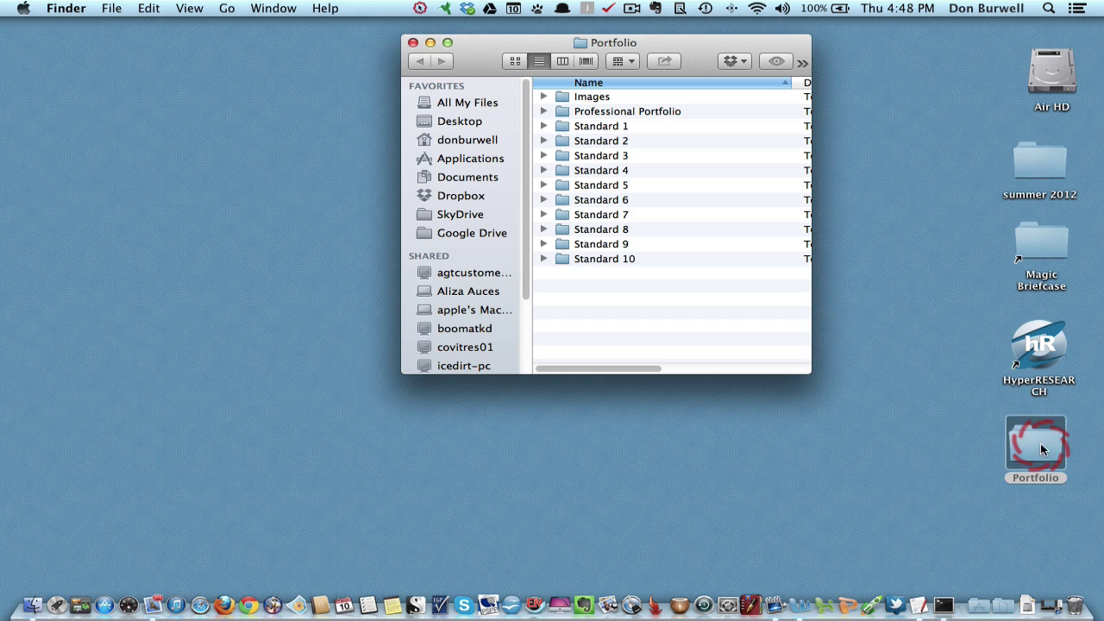
click(544, 173)
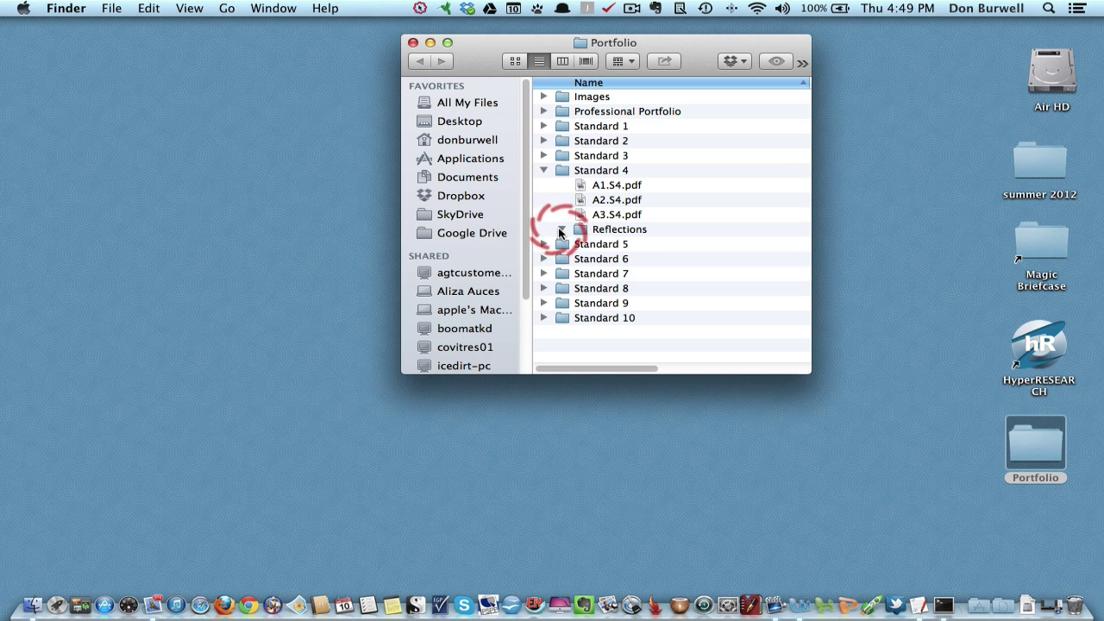
click(560, 229)
click(561, 230)
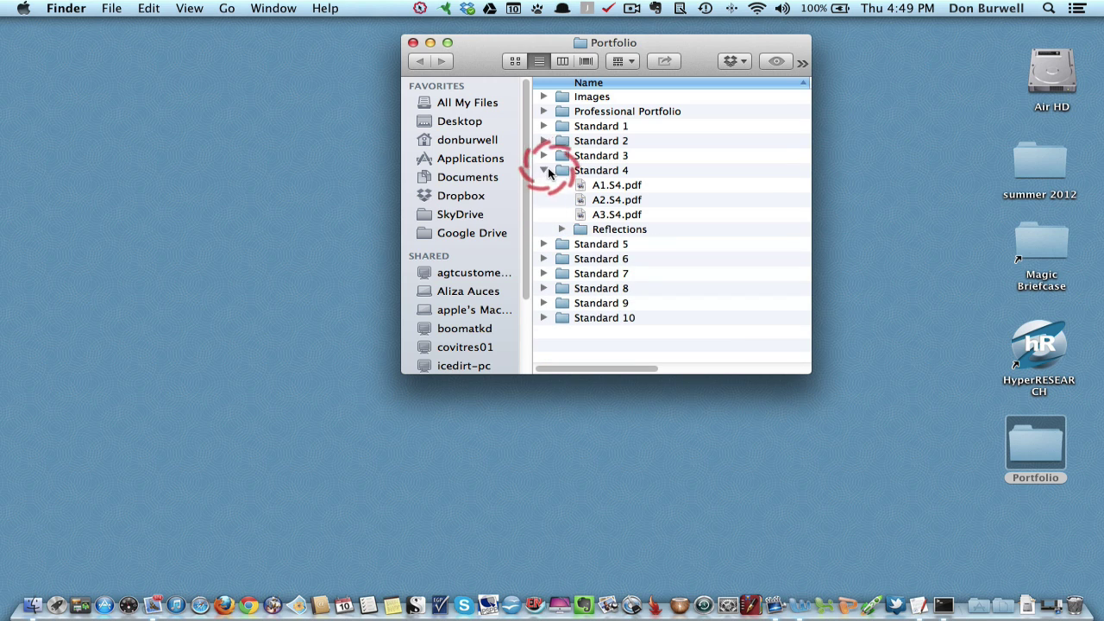
click(545, 170)
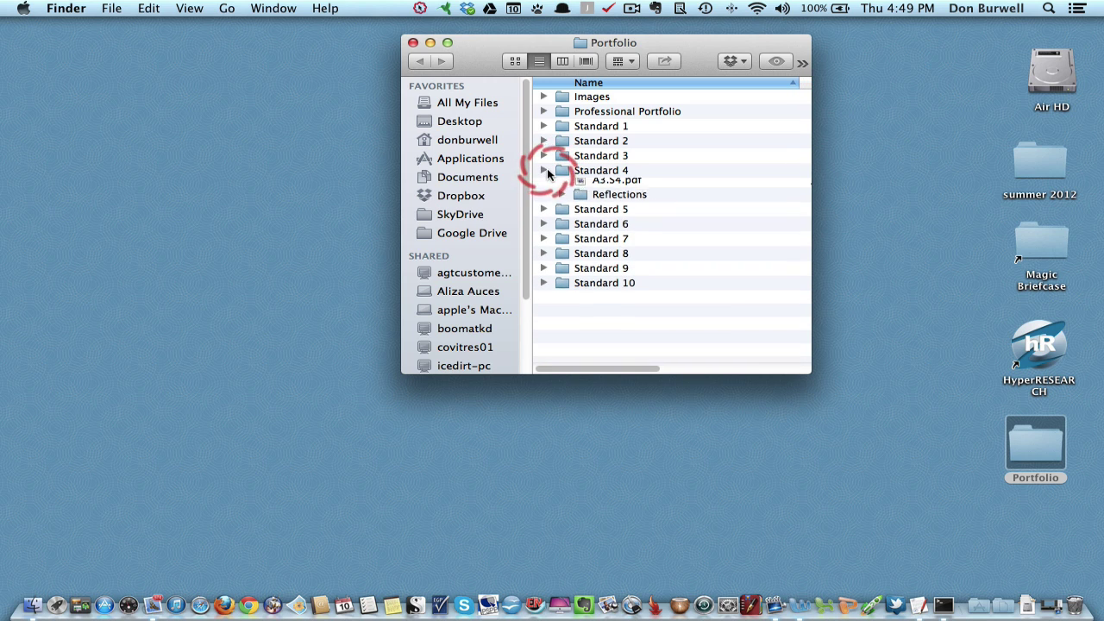
click(413, 43)
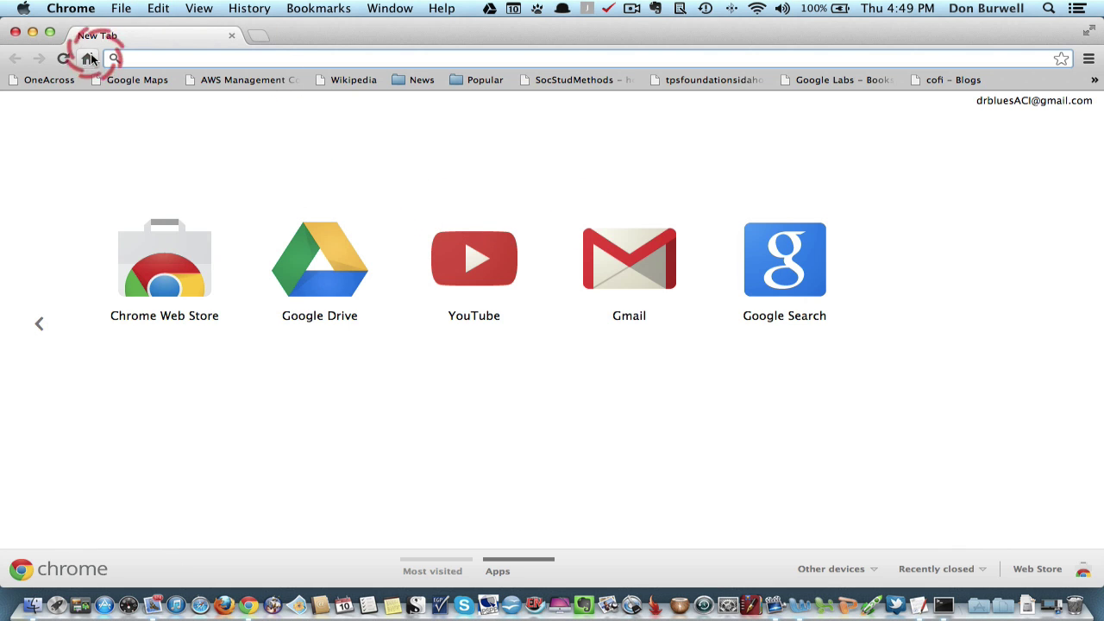
Load the Google home page and search for Google Sites, correcting the typo
click(86, 60)
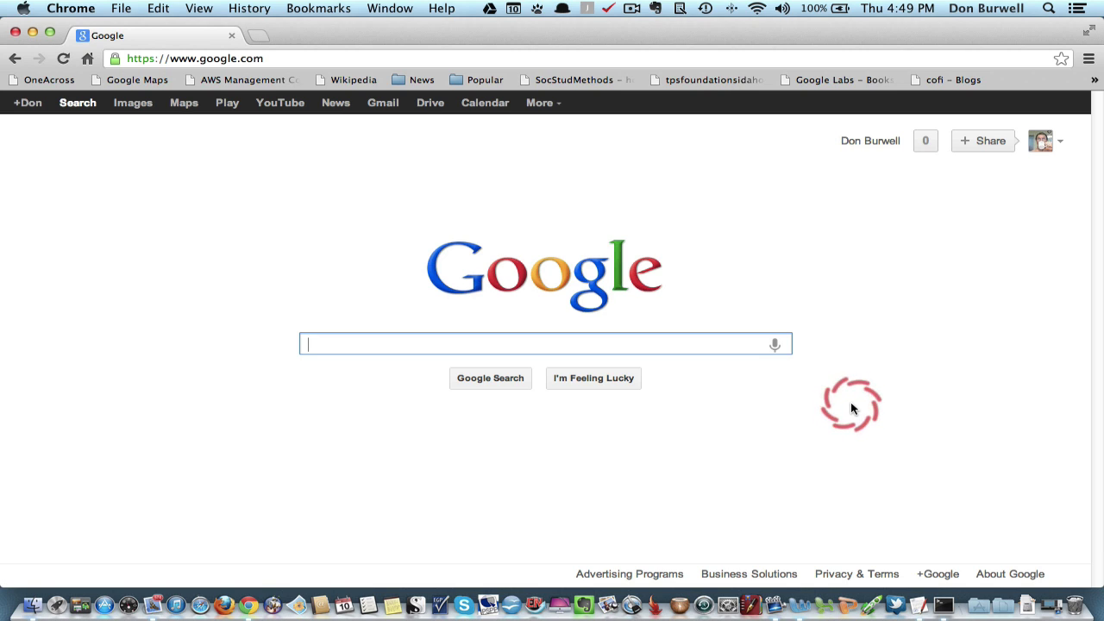
text(g)
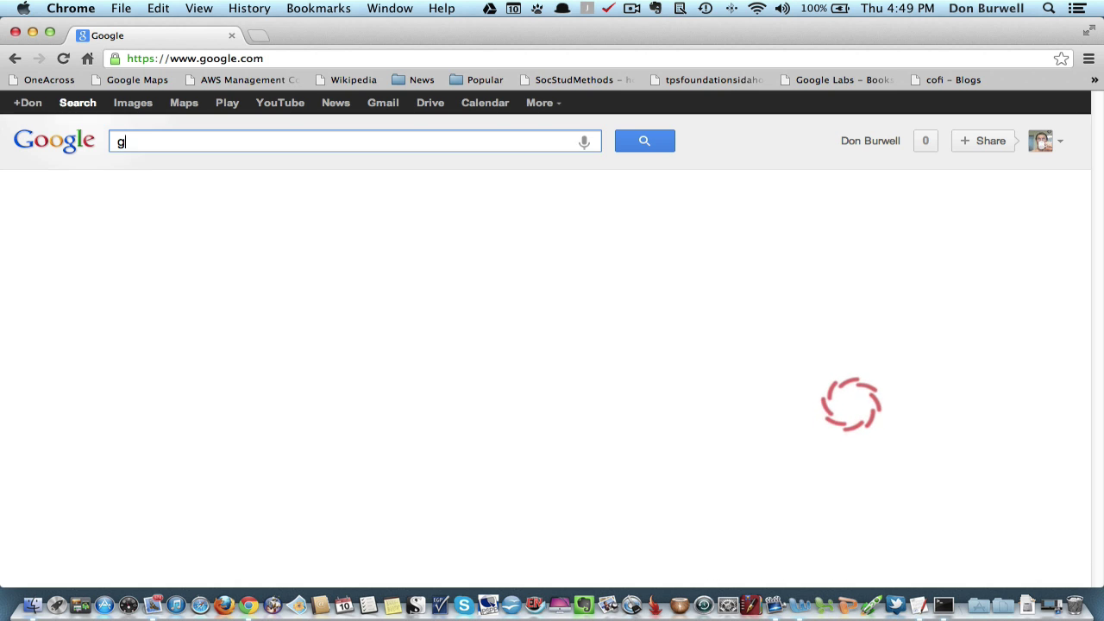
text(ooglr)
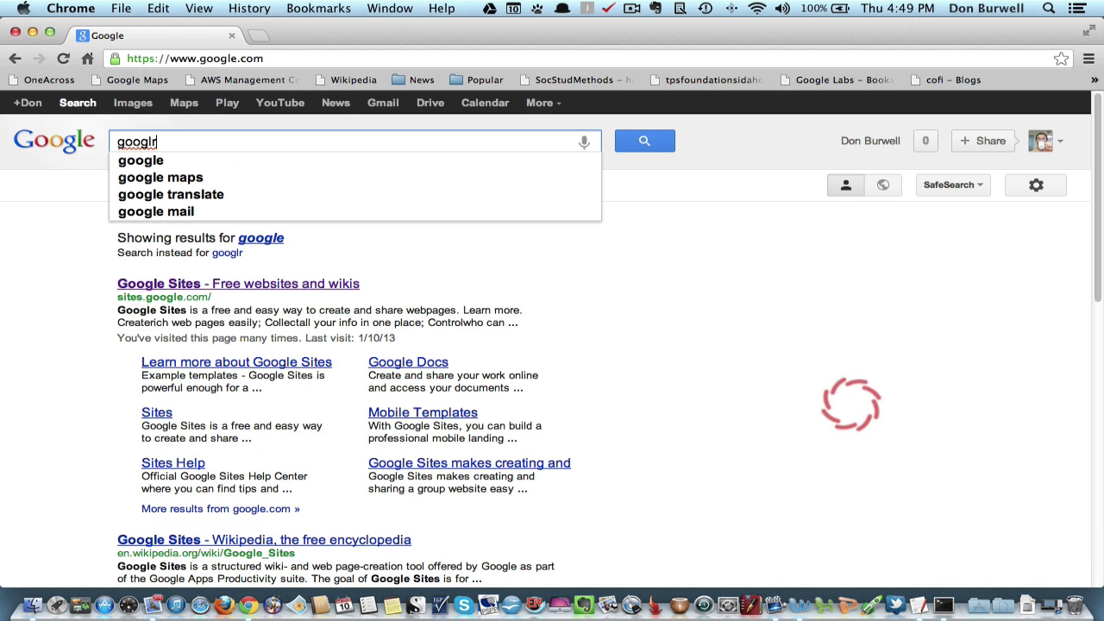
key(BackSpace)
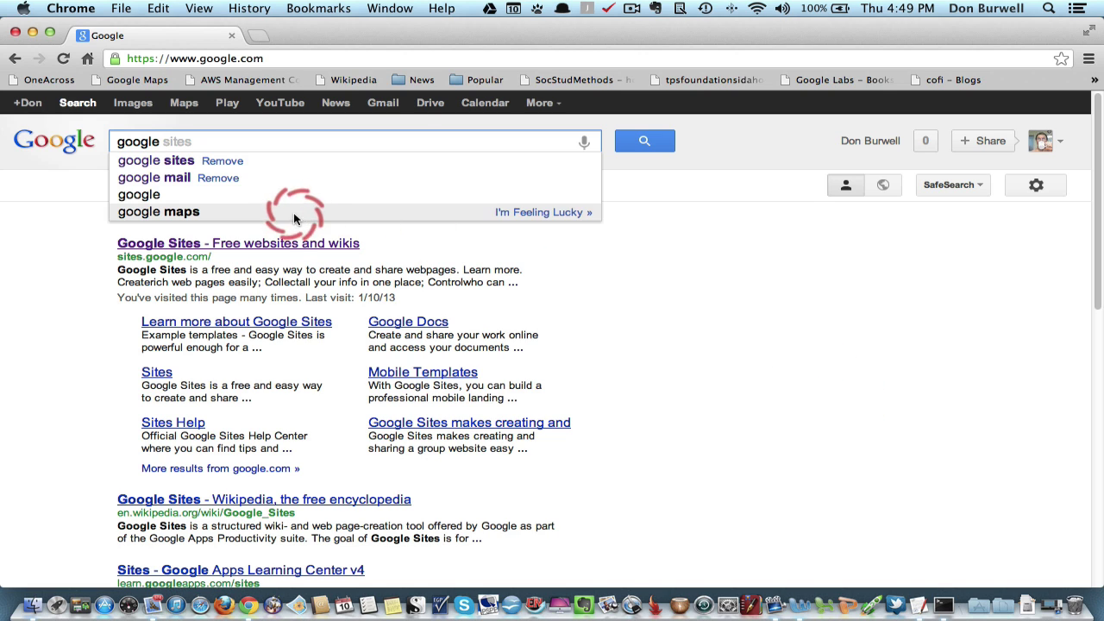
Go to Google Sites from the search result and start creating a new site
click(281, 245)
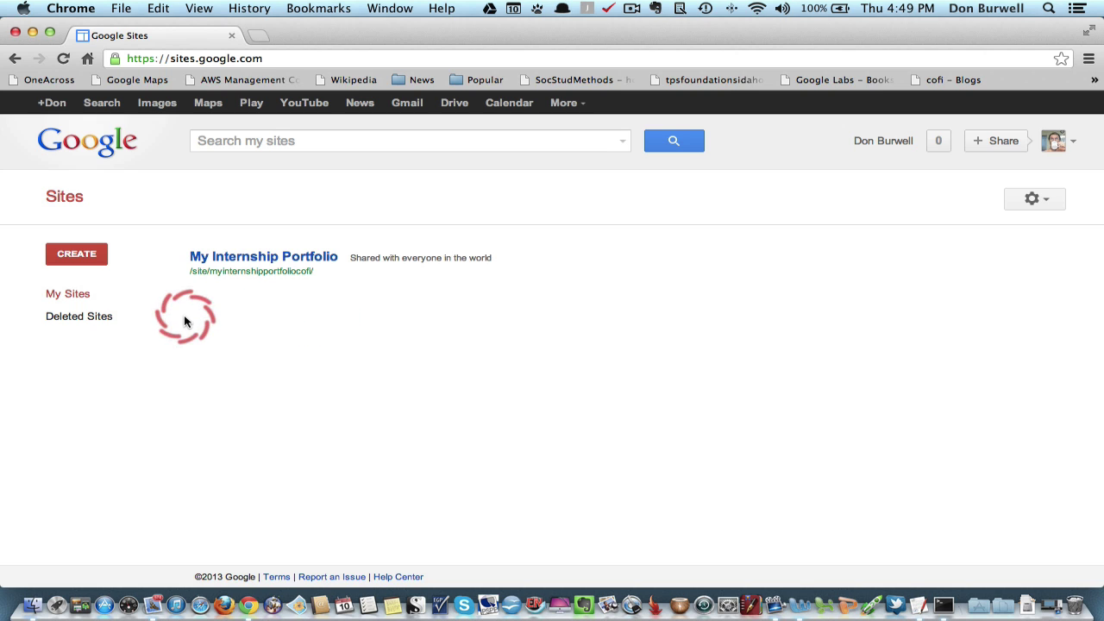
click(73, 255)
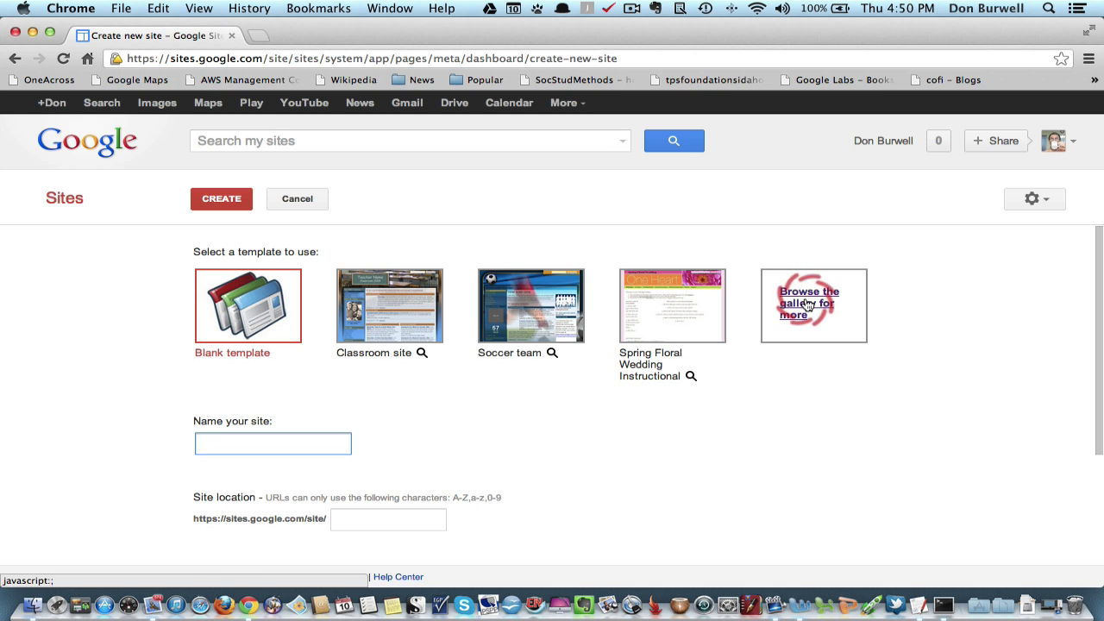
Open the full gallery of site templates
click(807, 305)
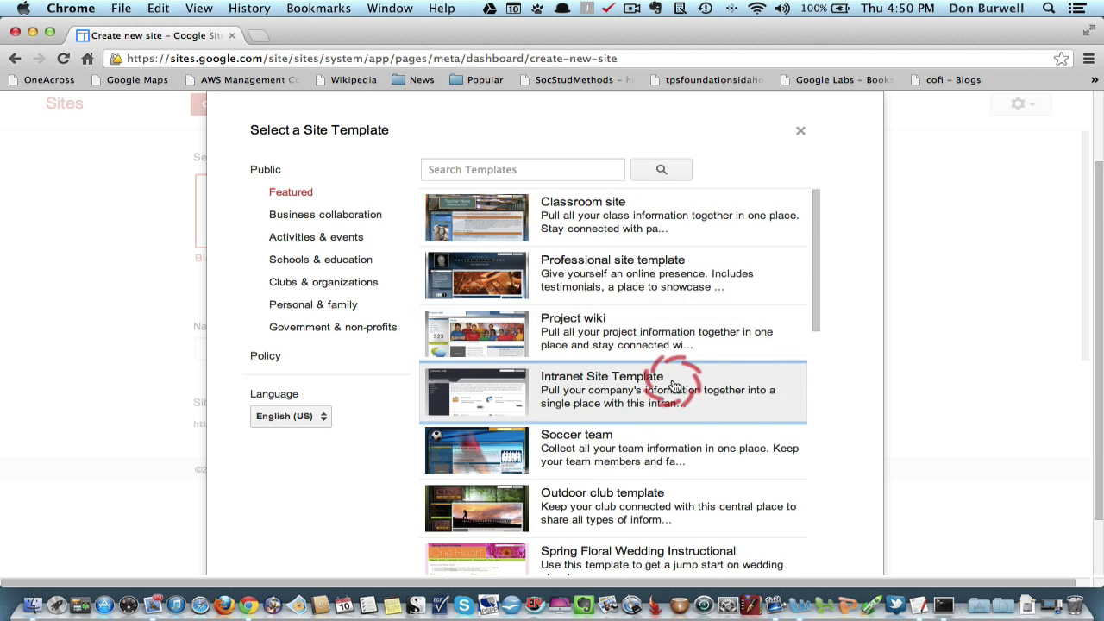
scroll(674, 384, down, 10)
scroll(673, 379, up, 4)
scroll(672, 380, up, 6)
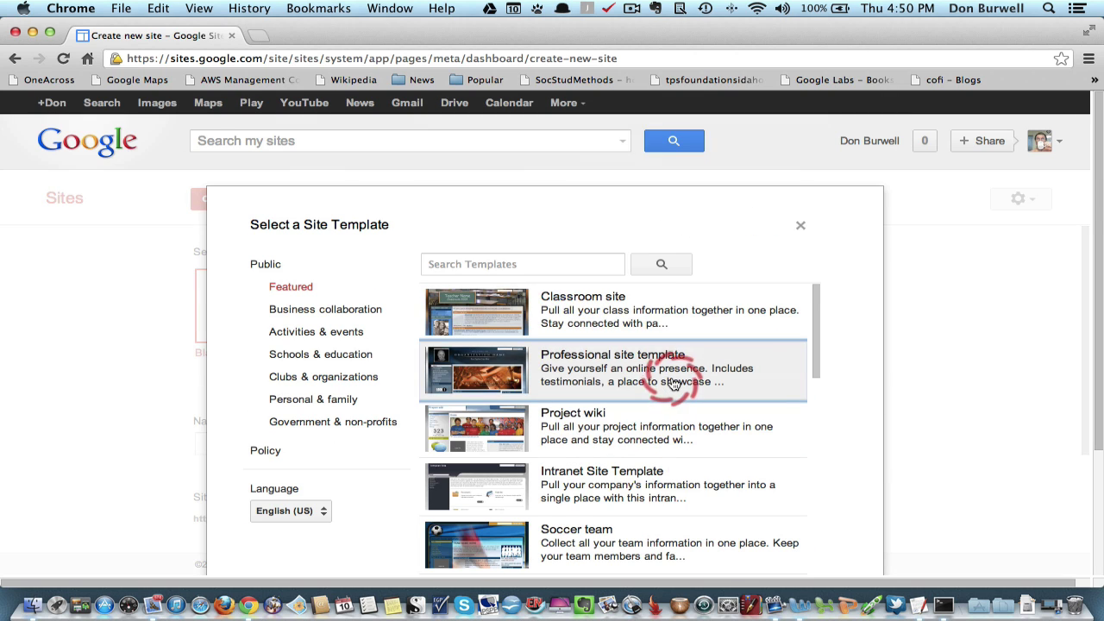
Filter to Schools & education templates and scroll down to E-Portfolio Template - W200
click(289, 356)
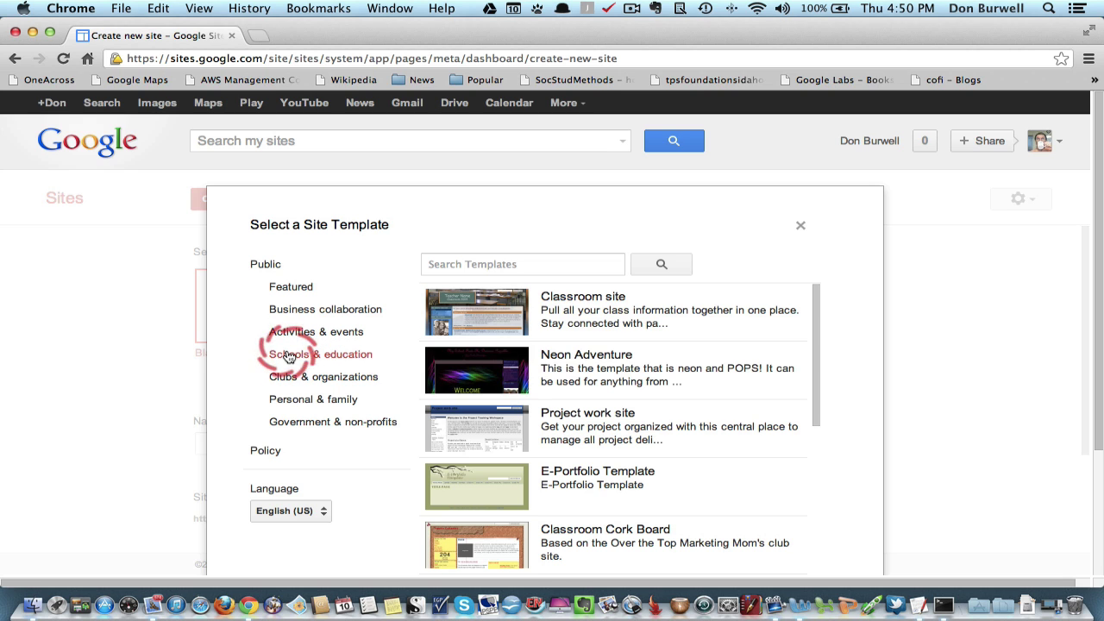
scroll(614, 363, down, 3)
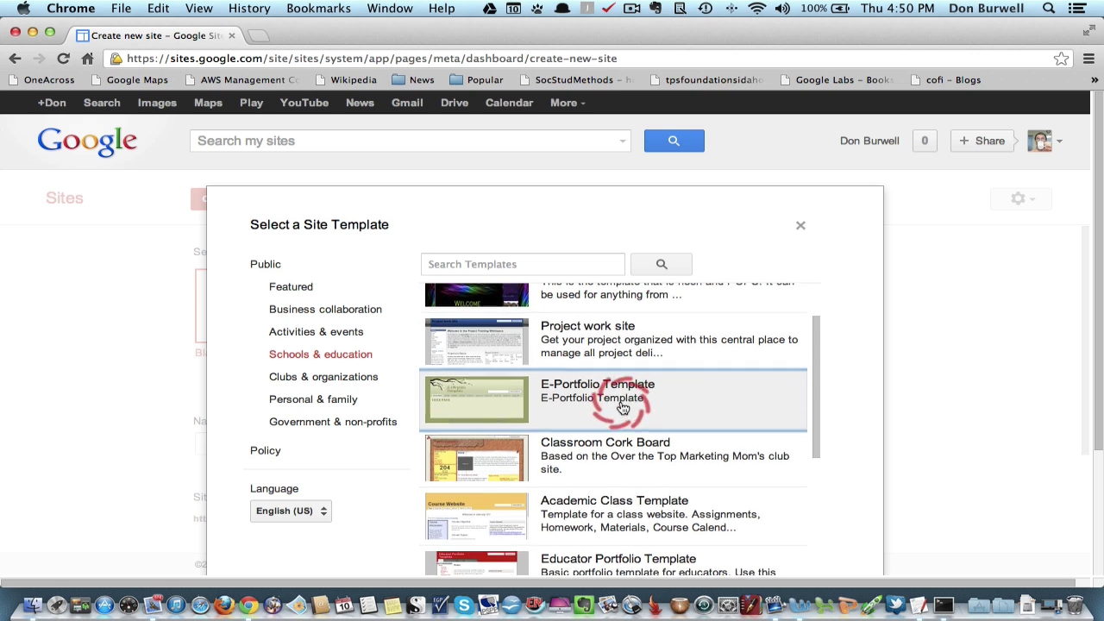
scroll(621, 407, down, 10)
scroll(621, 407, down, 10)
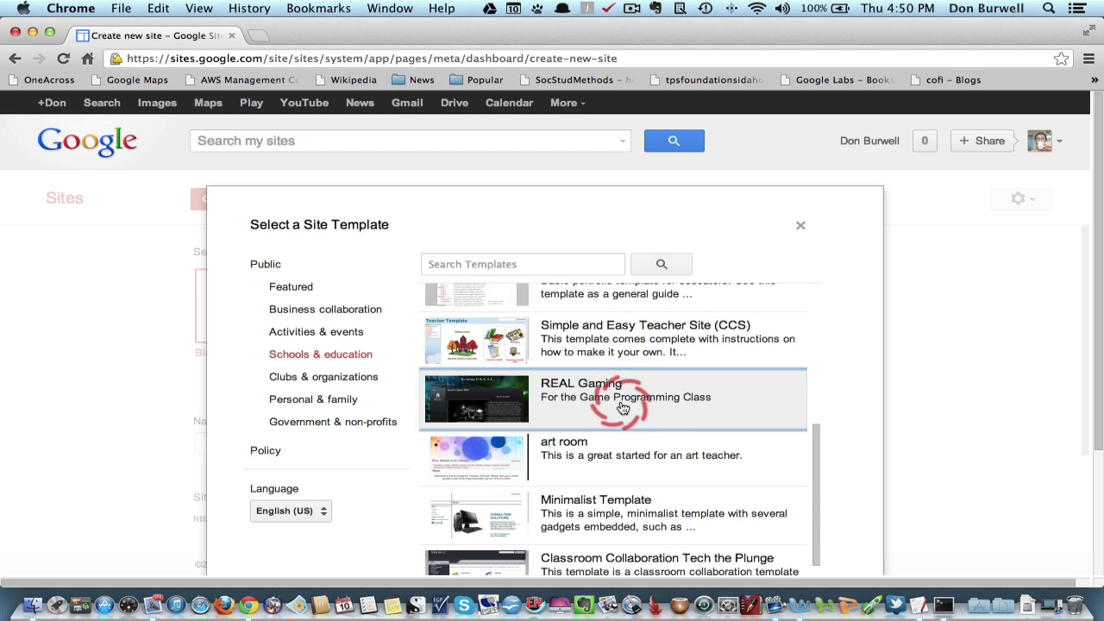
scroll(620, 404, down, 10)
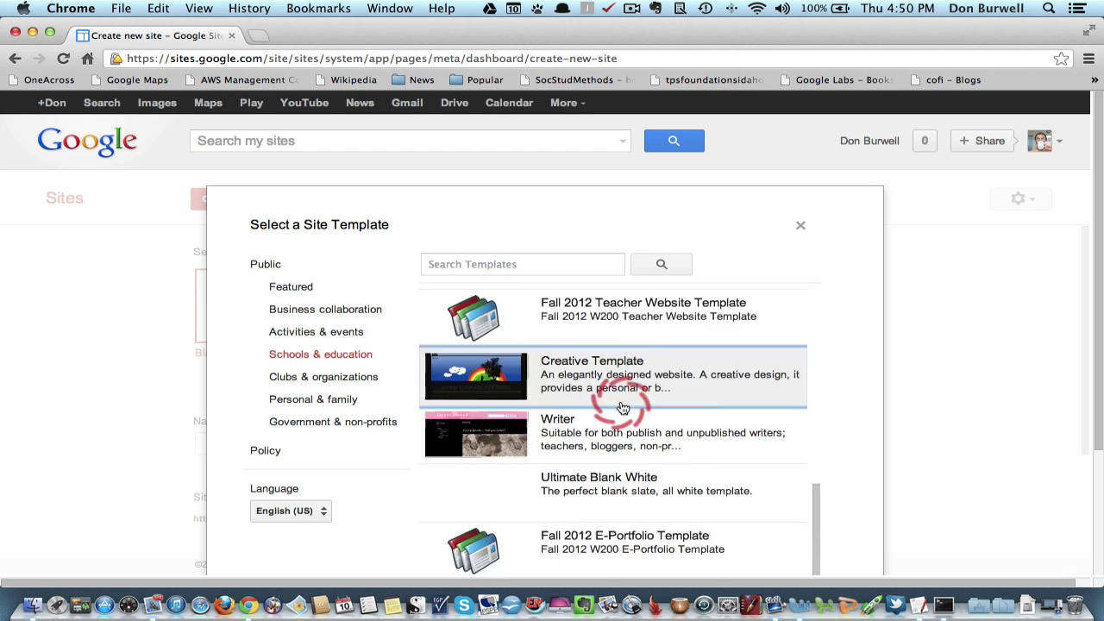
scroll(623, 407, down, 3)
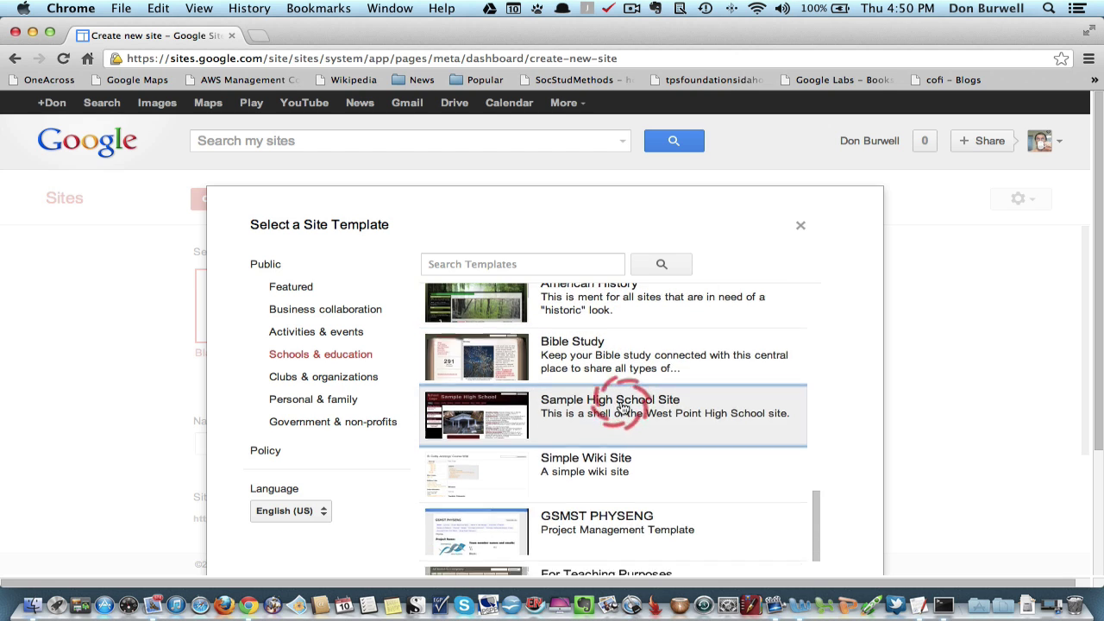
scroll(622, 407, down, 2)
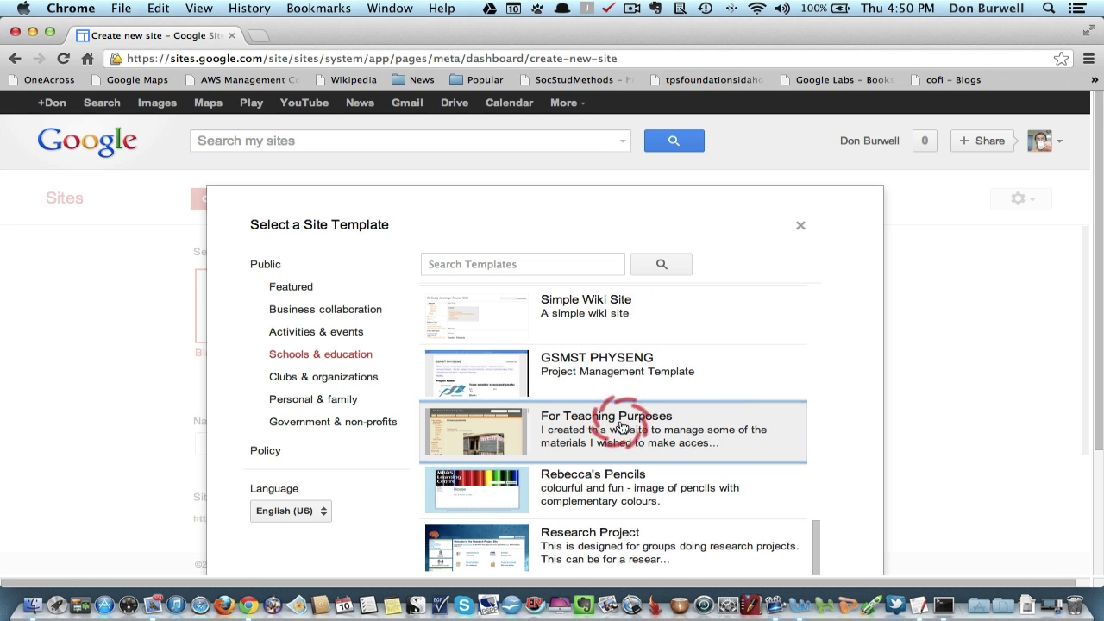
scroll(623, 426, down, 4)
scroll(619, 428, down, 3)
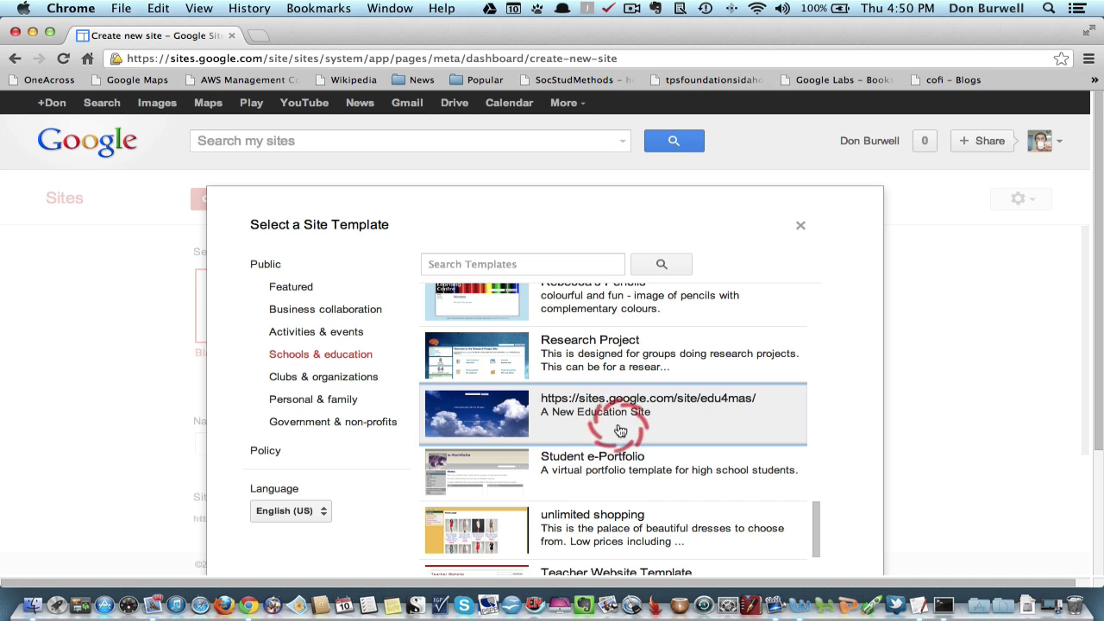
scroll(613, 475, down, 3)
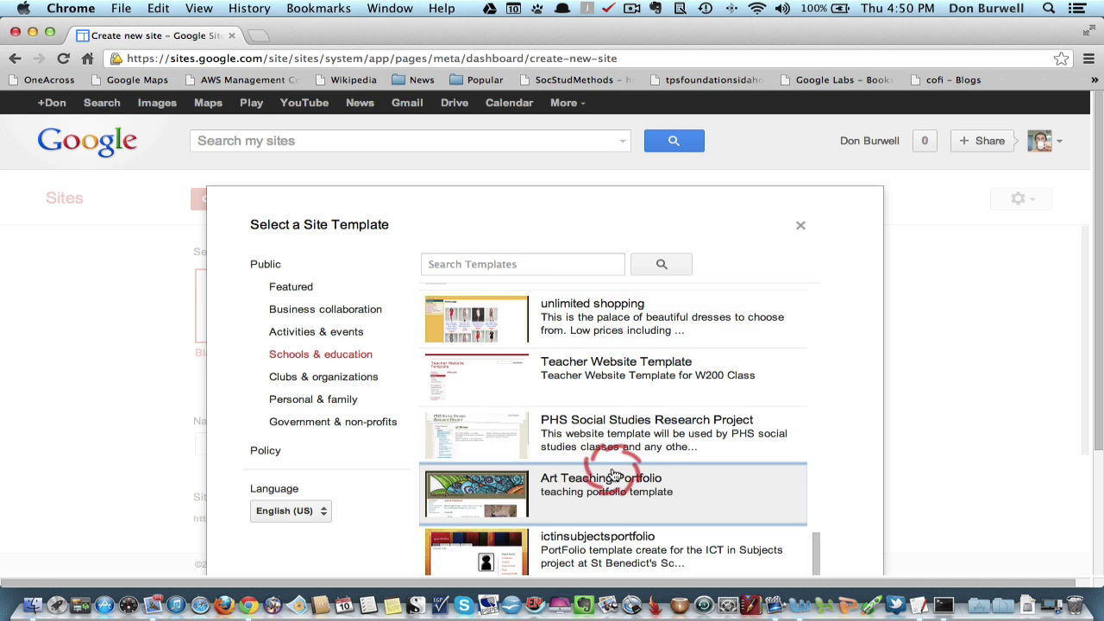
scroll(625, 372, down, 2)
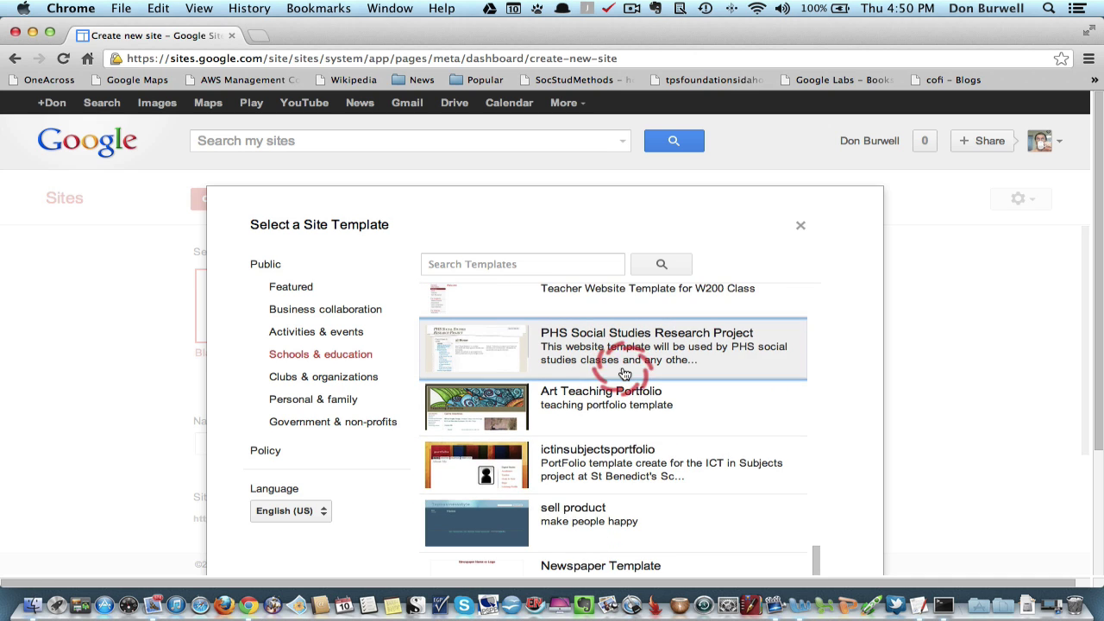
scroll(624, 372, down, 3)
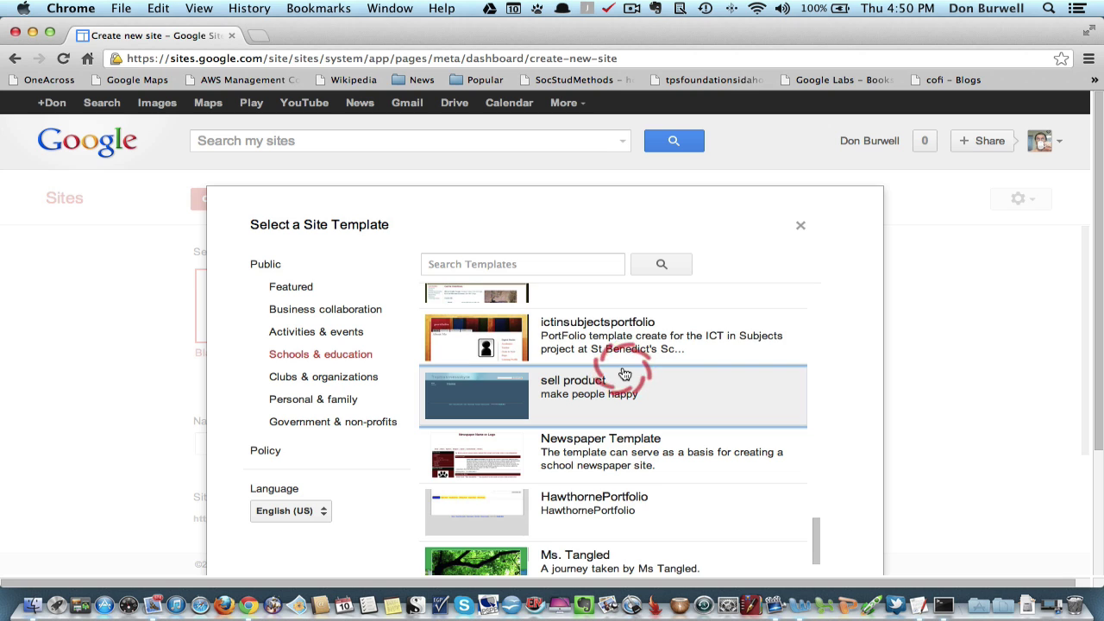
scroll(624, 373, down, 2)
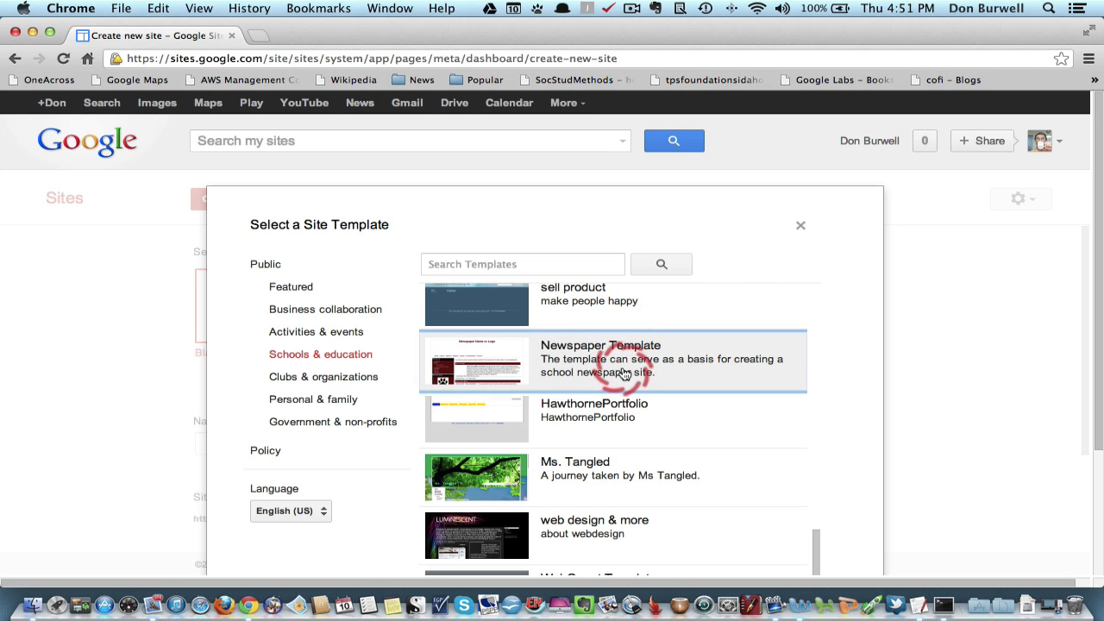
scroll(624, 372, down, 1)
scroll(624, 372, down, 1)
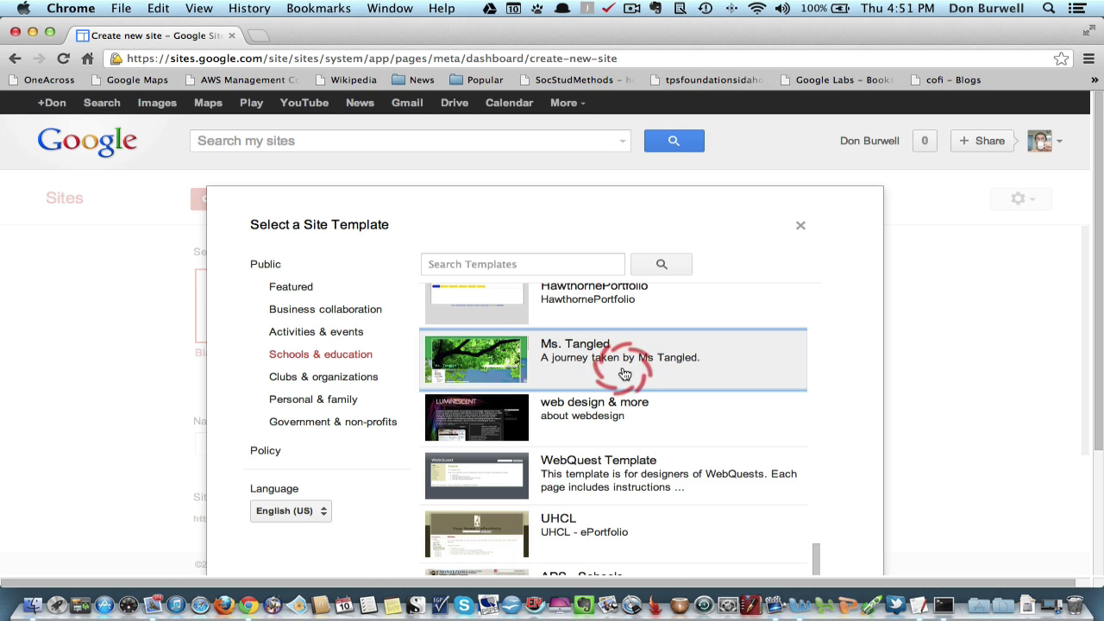
scroll(624, 372, down, 4)
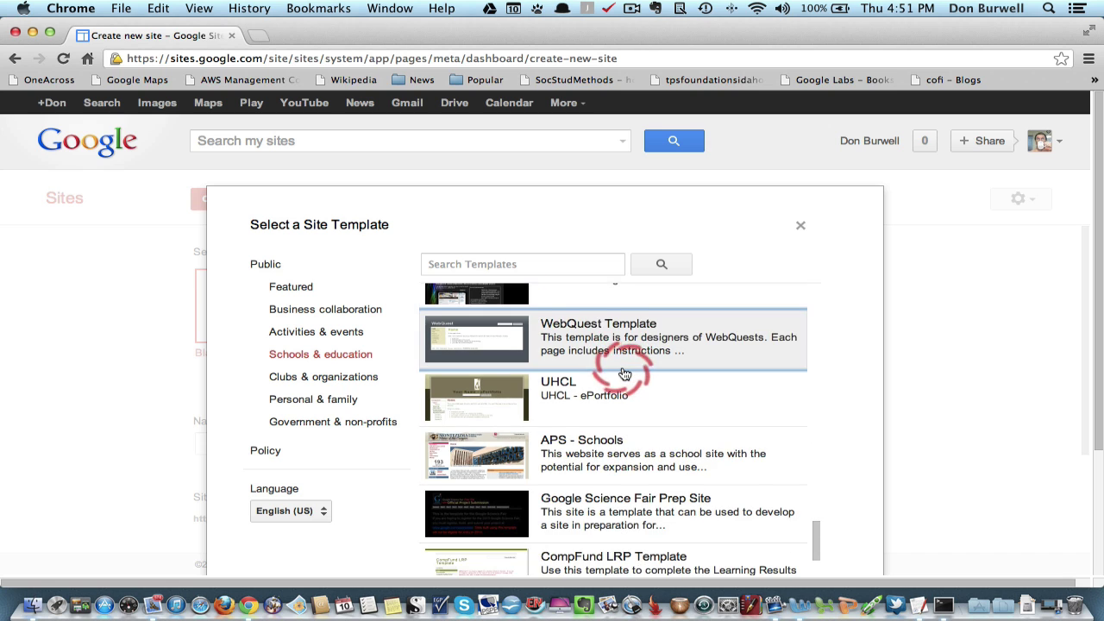
scroll(624, 372, down, 1)
scroll(624, 372, down, 3)
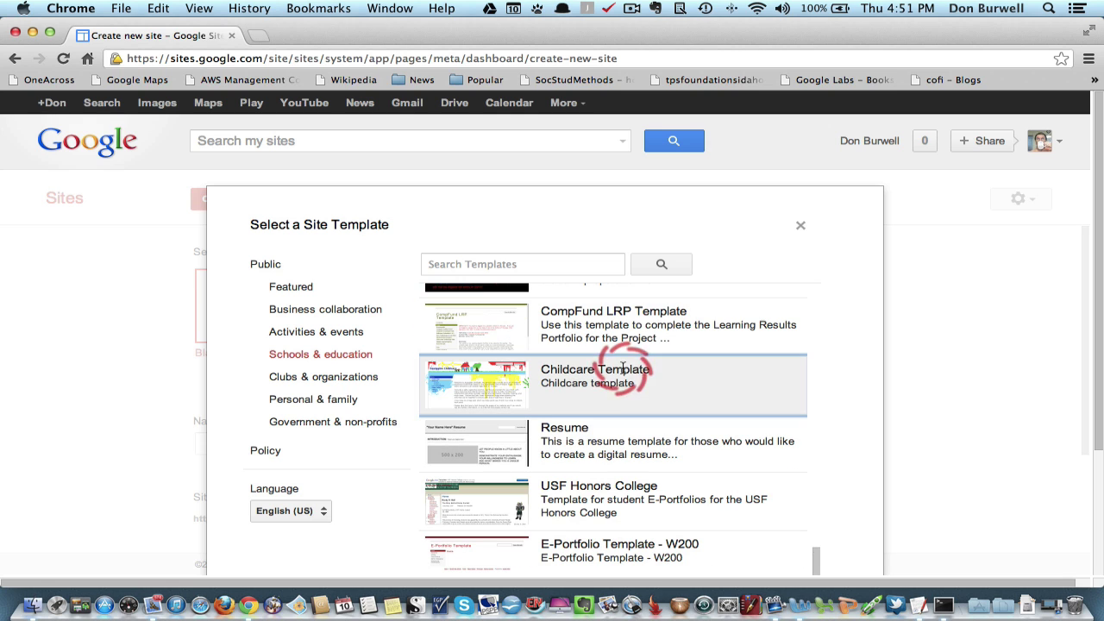
scroll(601, 378, down, 3)
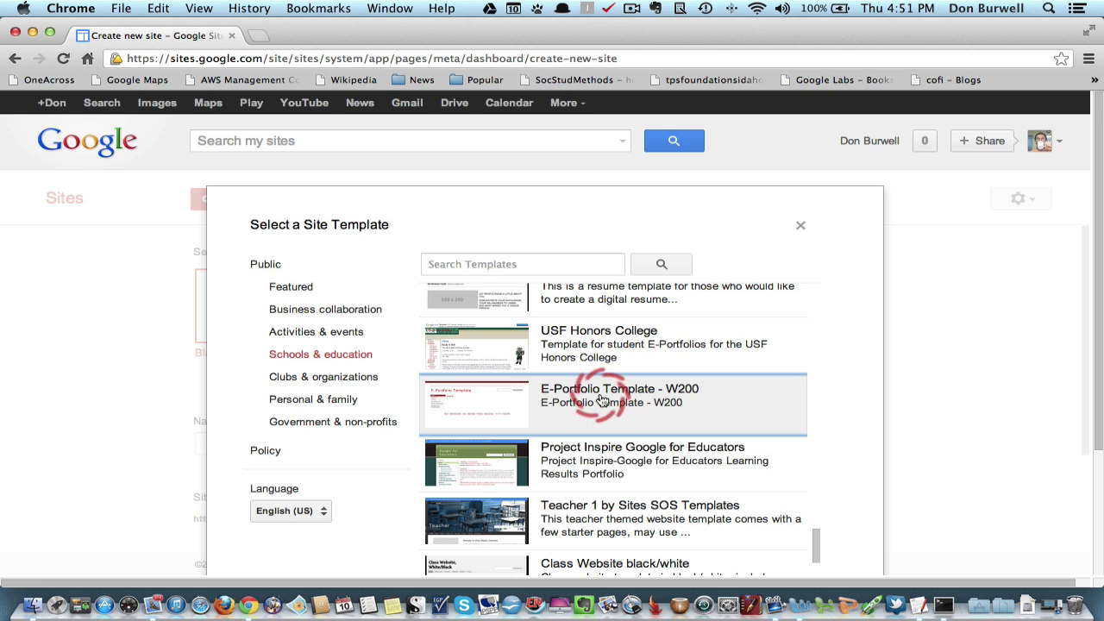
Open E-Portfolio Template - W200's details, preview it, and close the preview tab
click(601, 399)
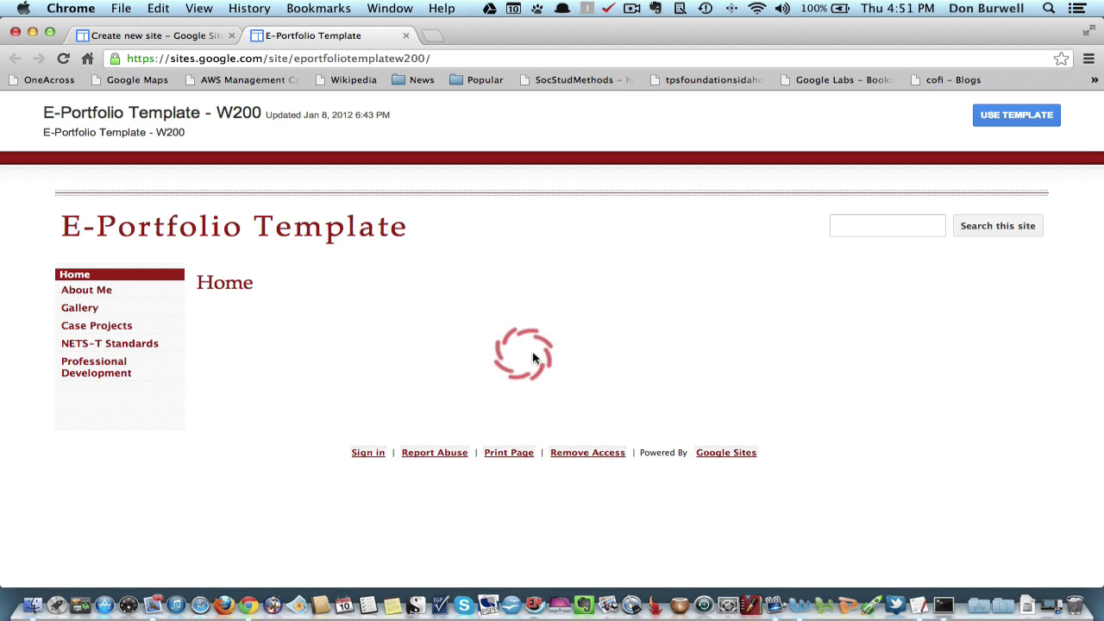
click(406, 35)
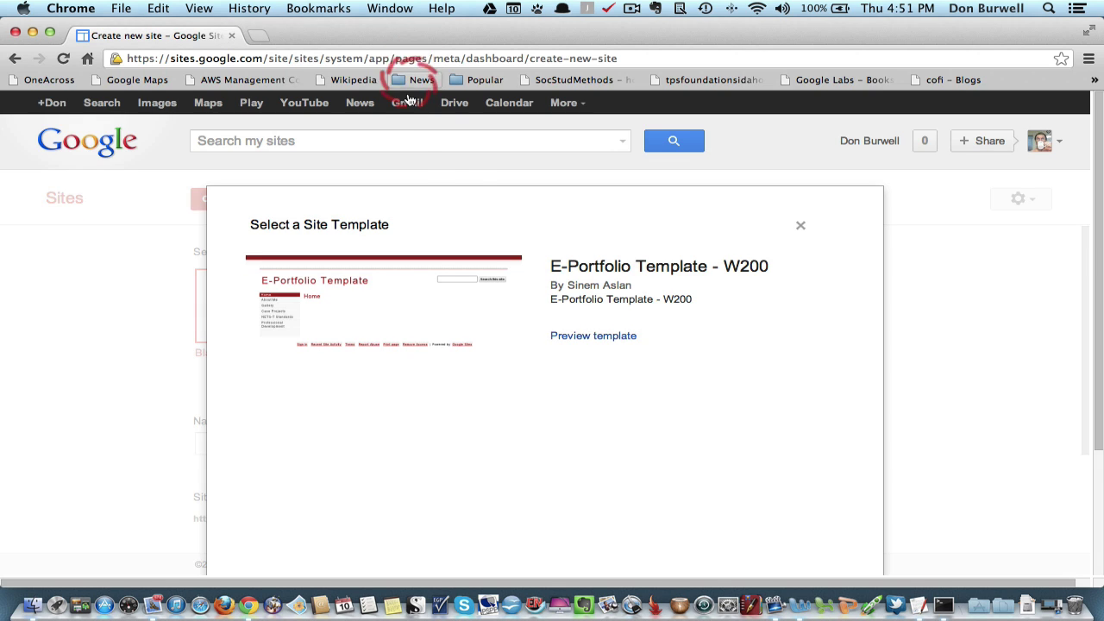
Close the template details and reopen the template gallery
click(800, 227)
click(817, 301)
scroll(825, 319, down, 2)
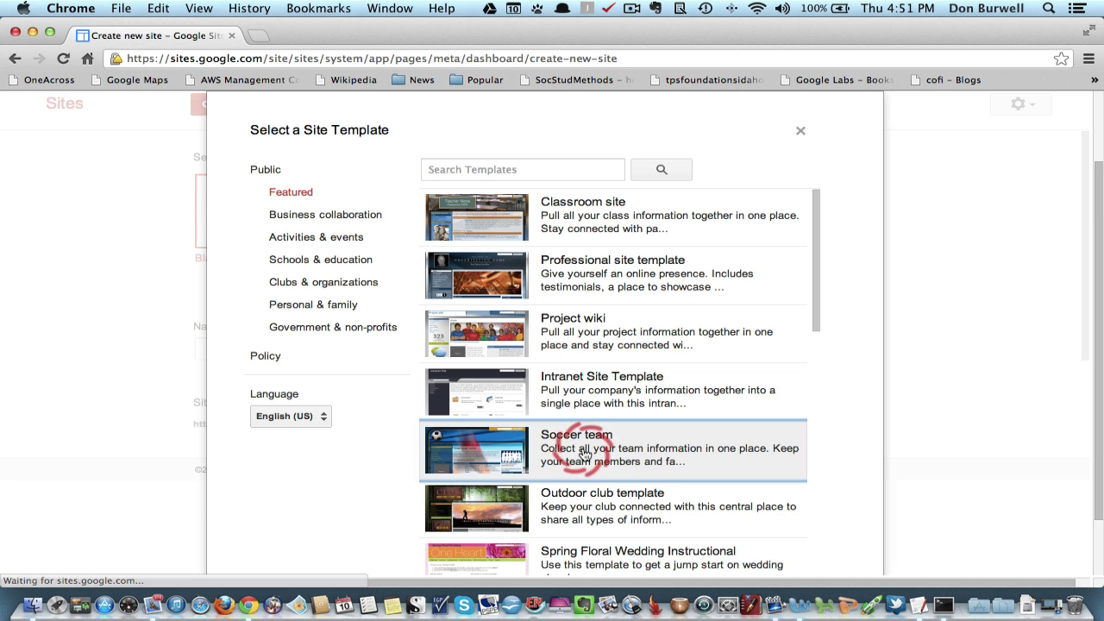
scroll(587, 449, up, 2)
scroll(587, 447, down, 6)
scroll(586, 445, down, 6)
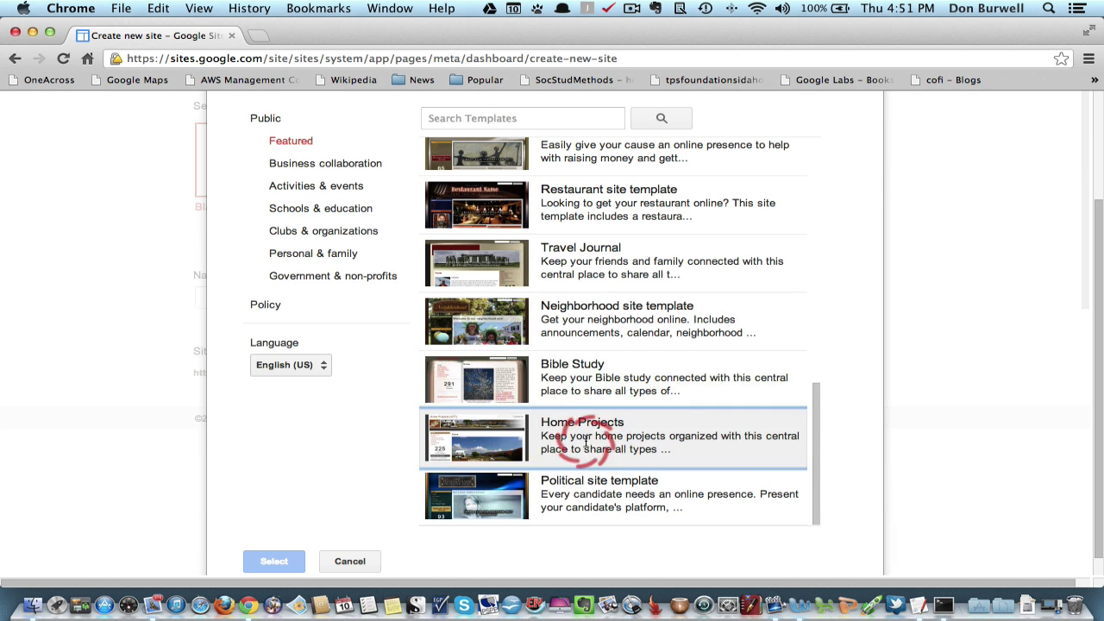
Show the Schools & education templates and scroll down to Newman Teacher Portfolio
click(308, 215)
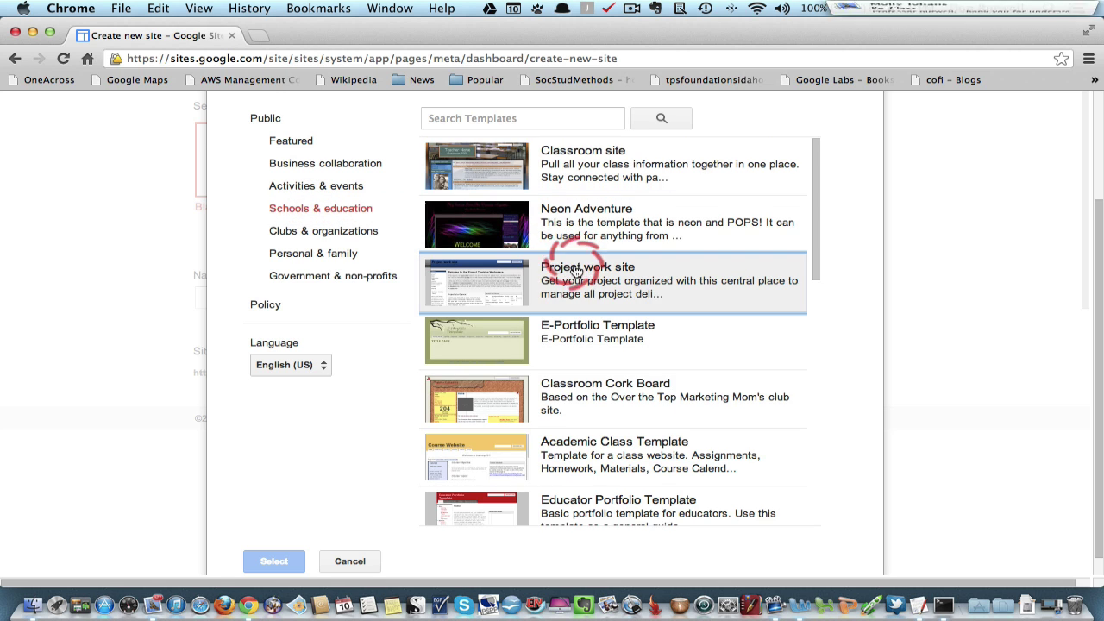
scroll(586, 299, down, 10)
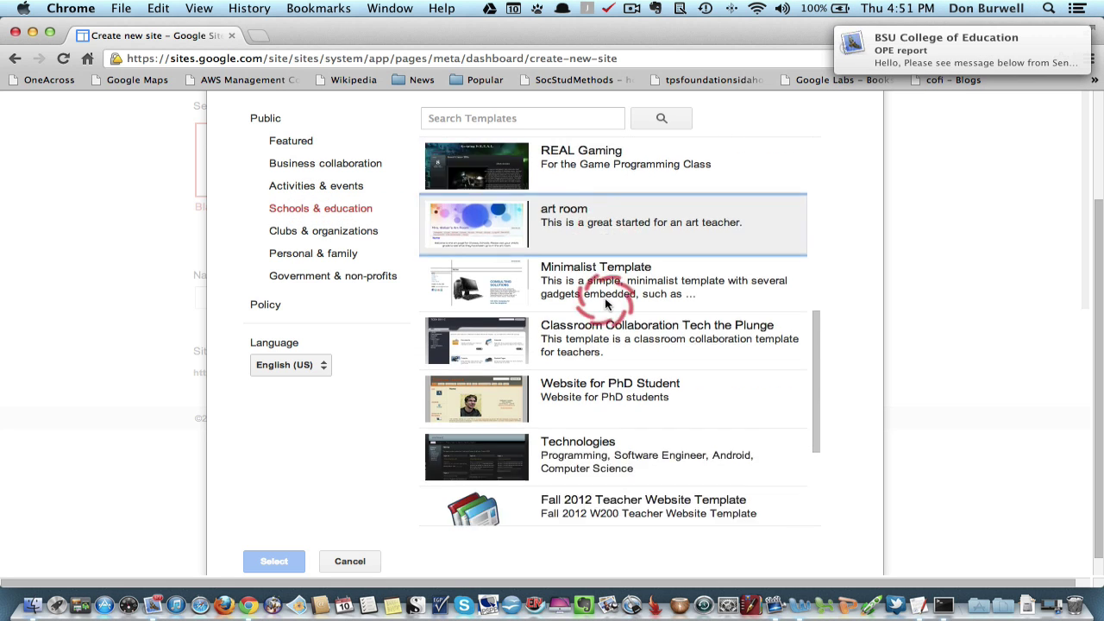
scroll(607, 305, down, 10)
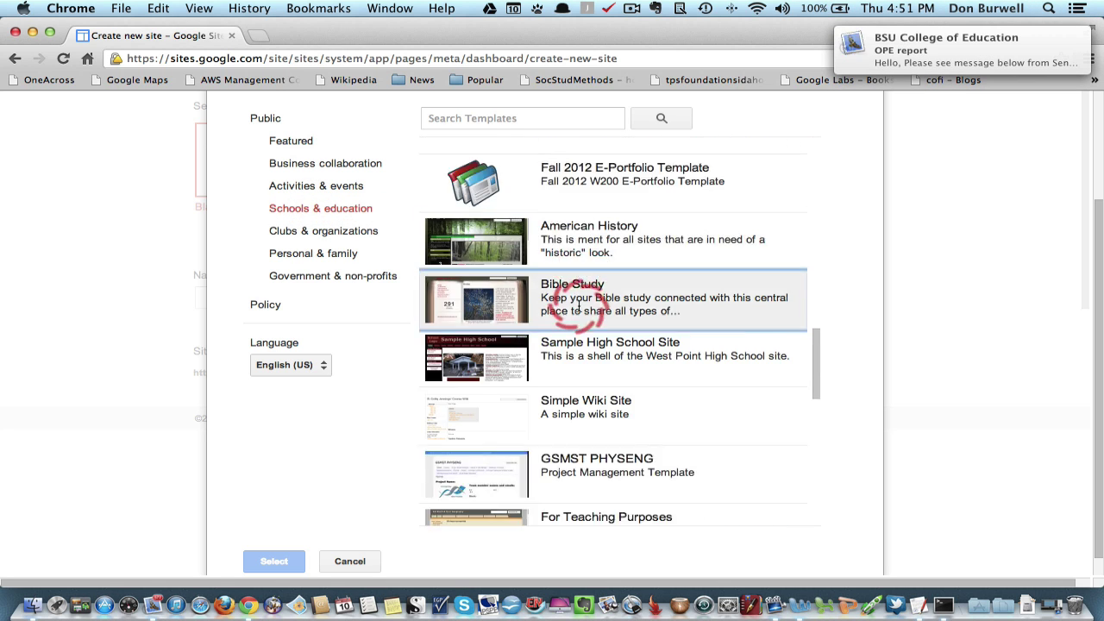
click(581, 312)
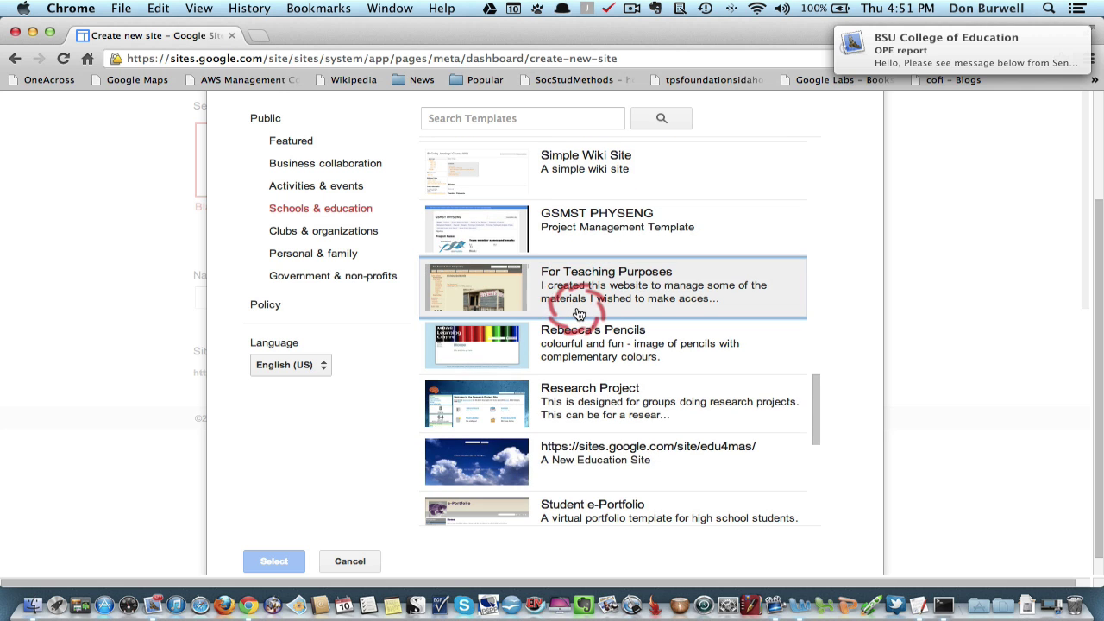
scroll(578, 314, down, 10)
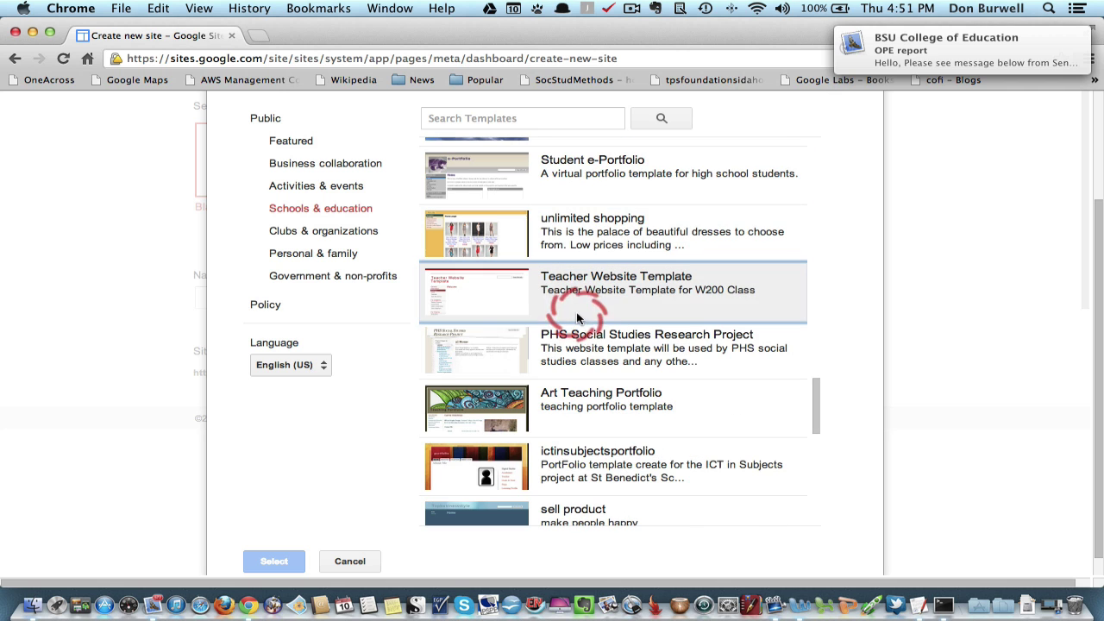
scroll(579, 322, down, 20)
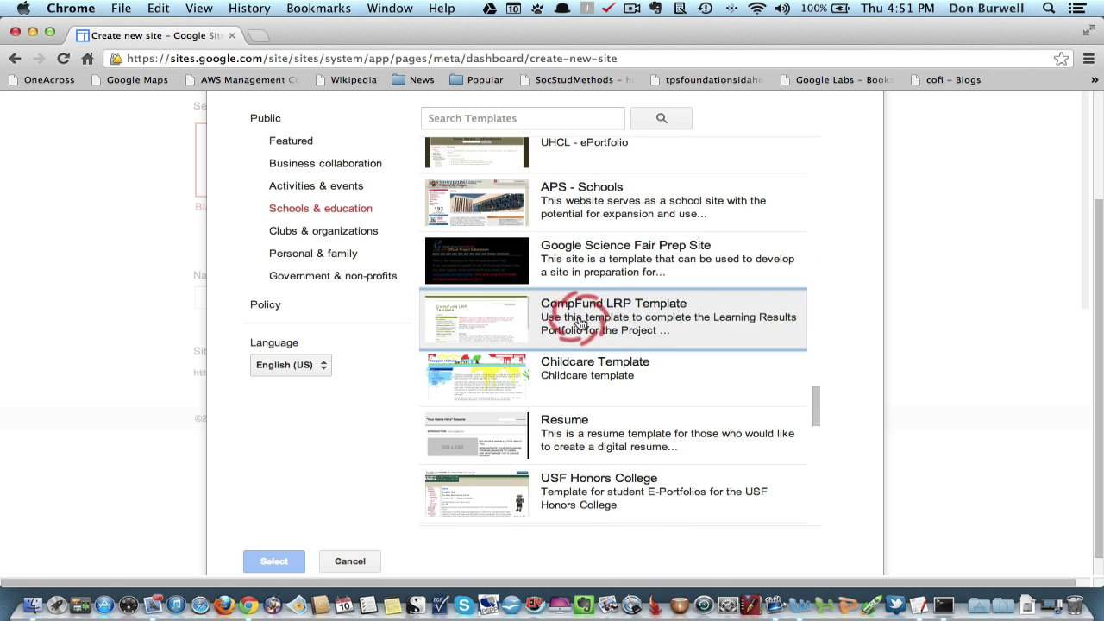
scroll(580, 323, down, 9)
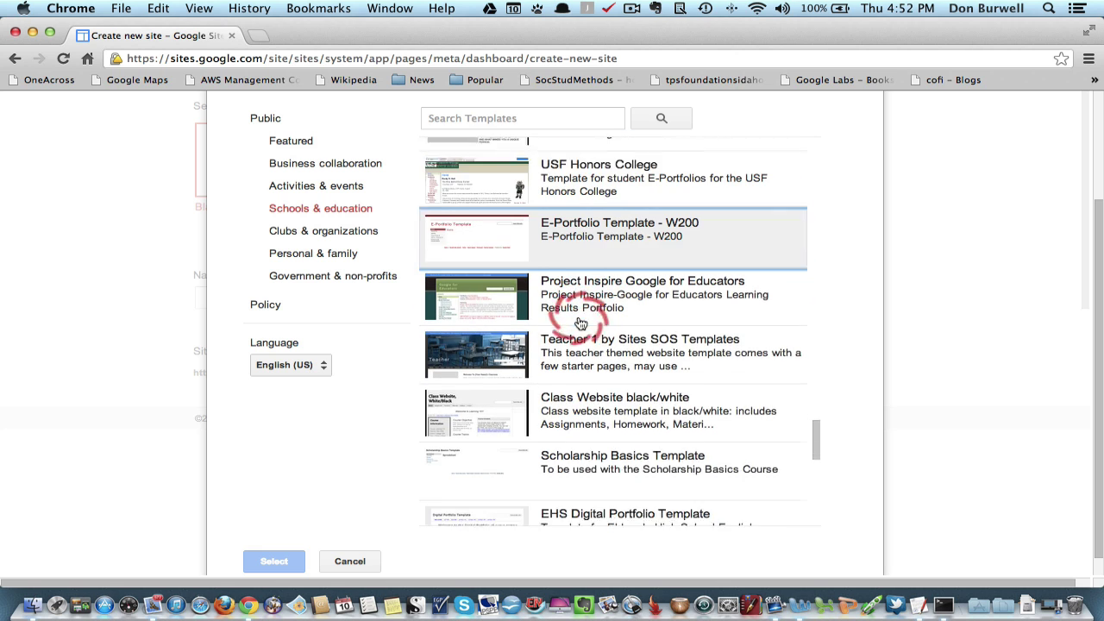
scroll(580, 323, down, 1)
scroll(581, 323, down, 6)
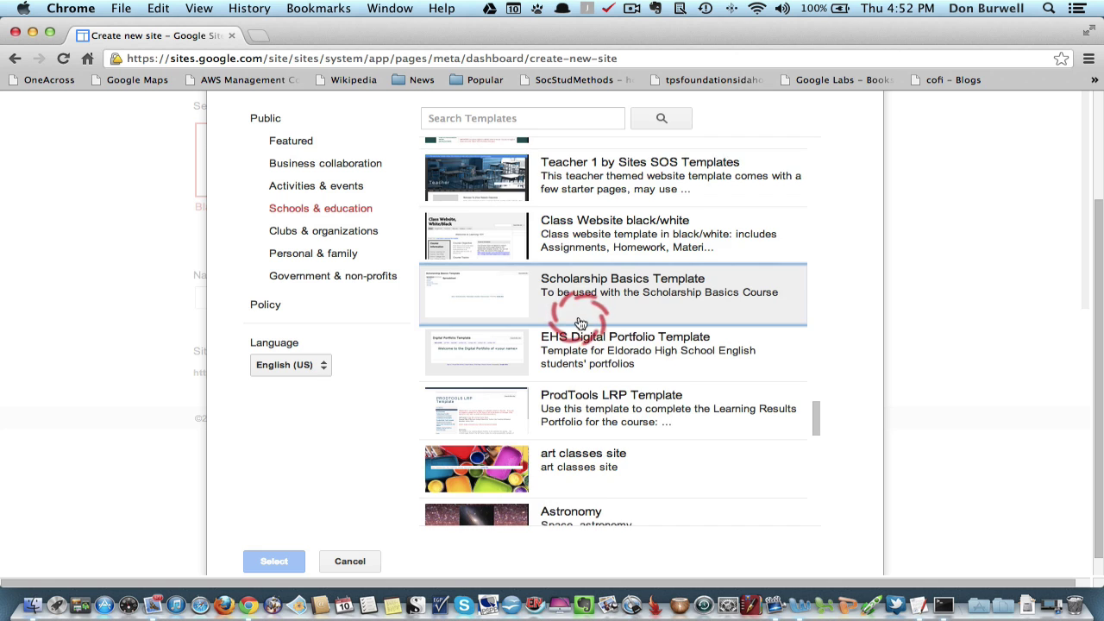
scroll(580, 323, down, 9)
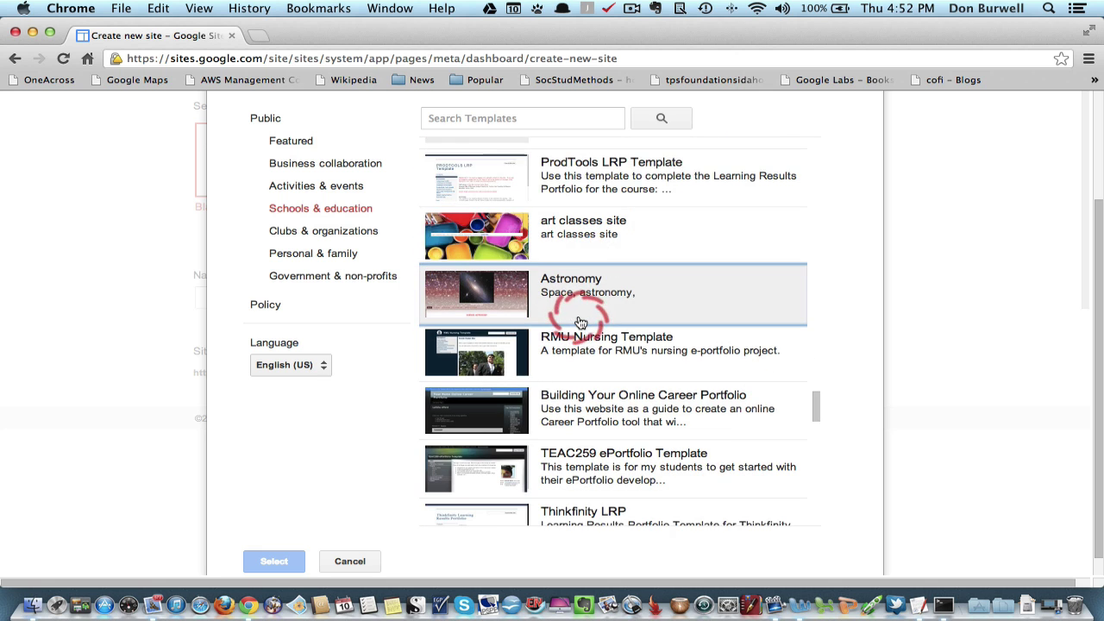
scroll(580, 323, down, 4)
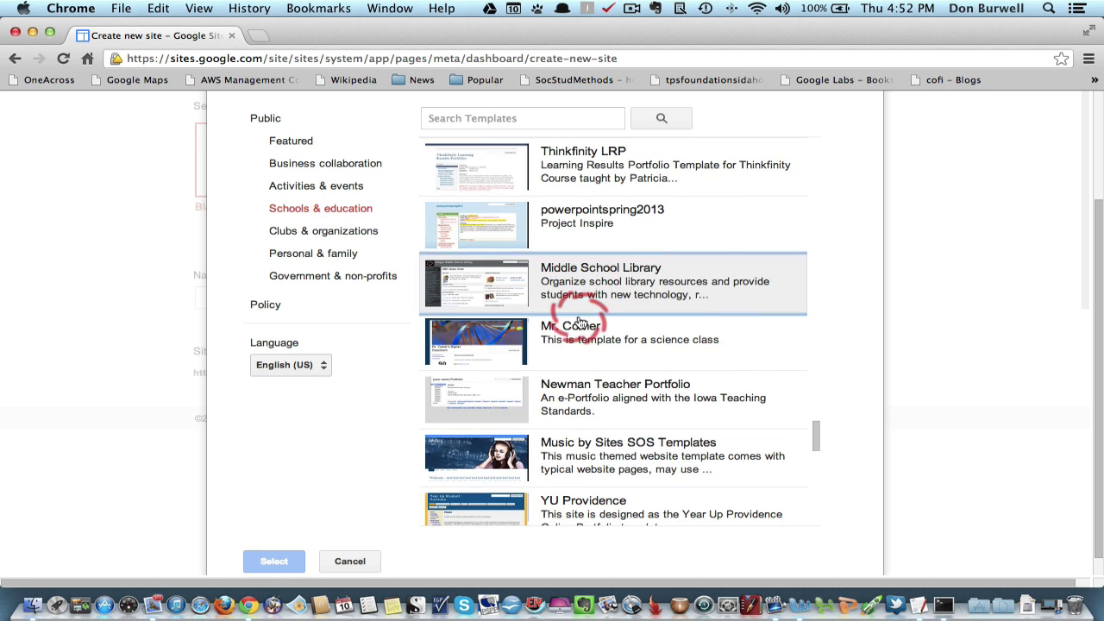
Preview the Newman Teacher Portfolio template's Iowa Teaching Standards page, then close the preview tab
click(587, 404)
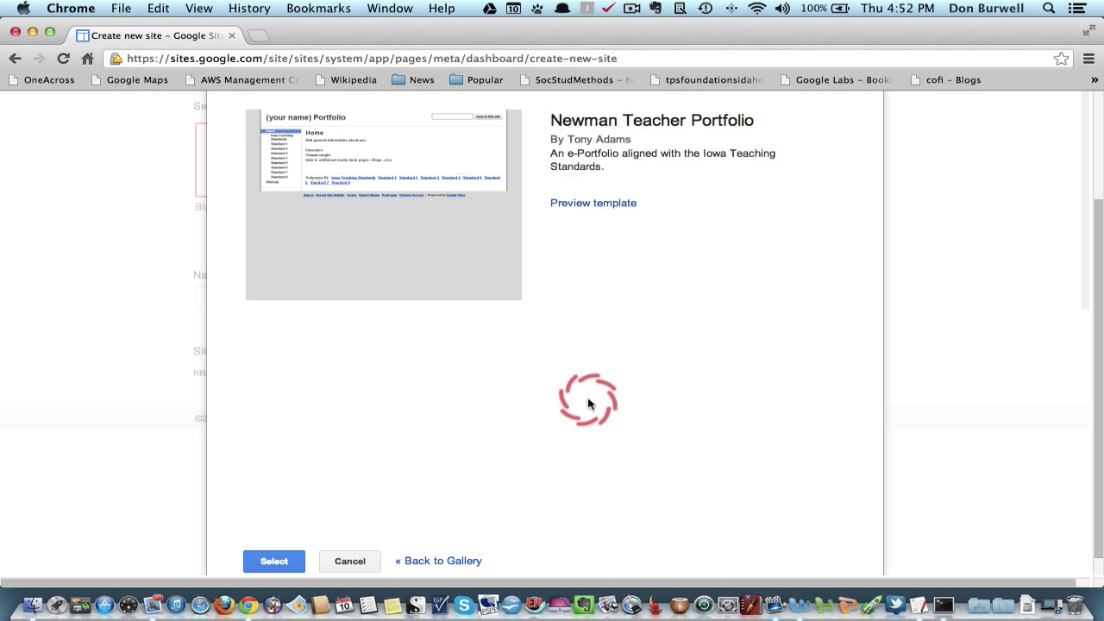
click(628, 205)
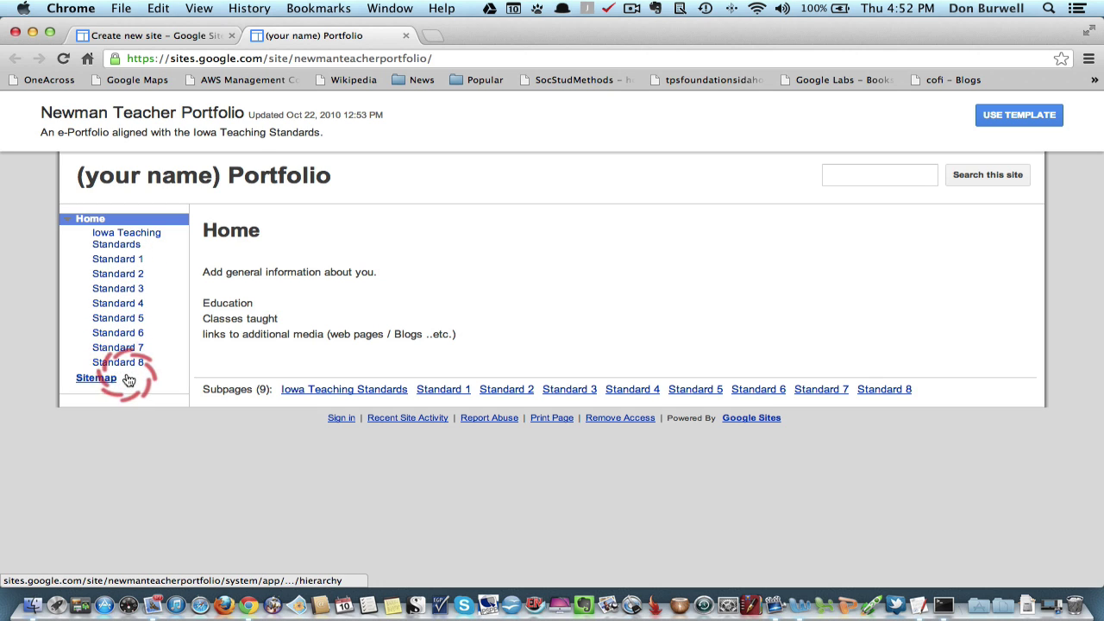
click(126, 238)
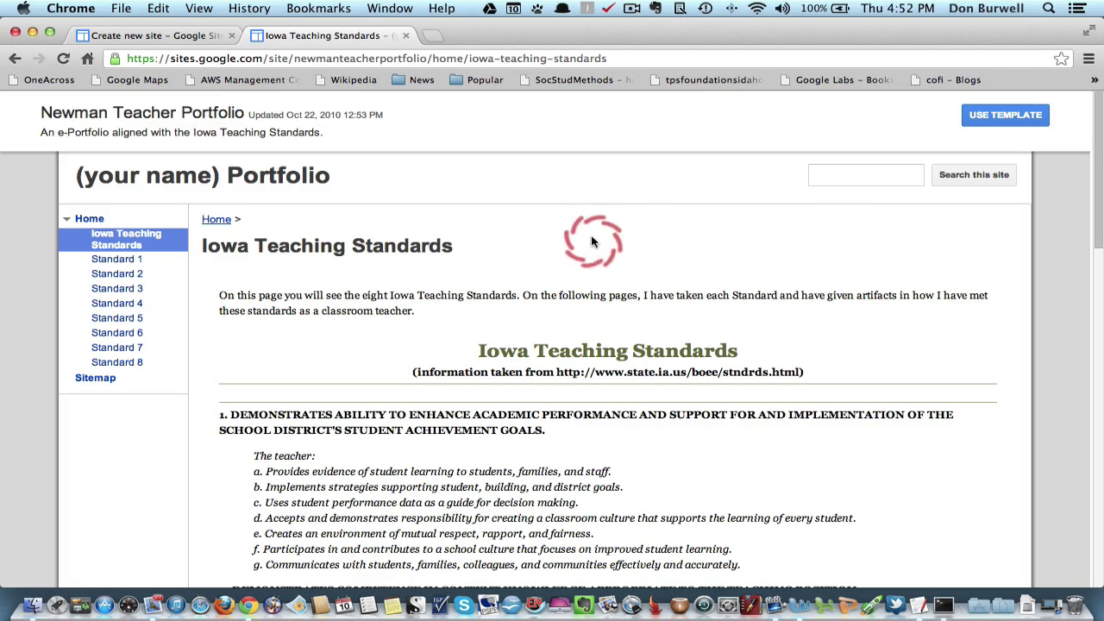
scroll(592, 235, down, 5)
scroll(592, 235, down, 10)
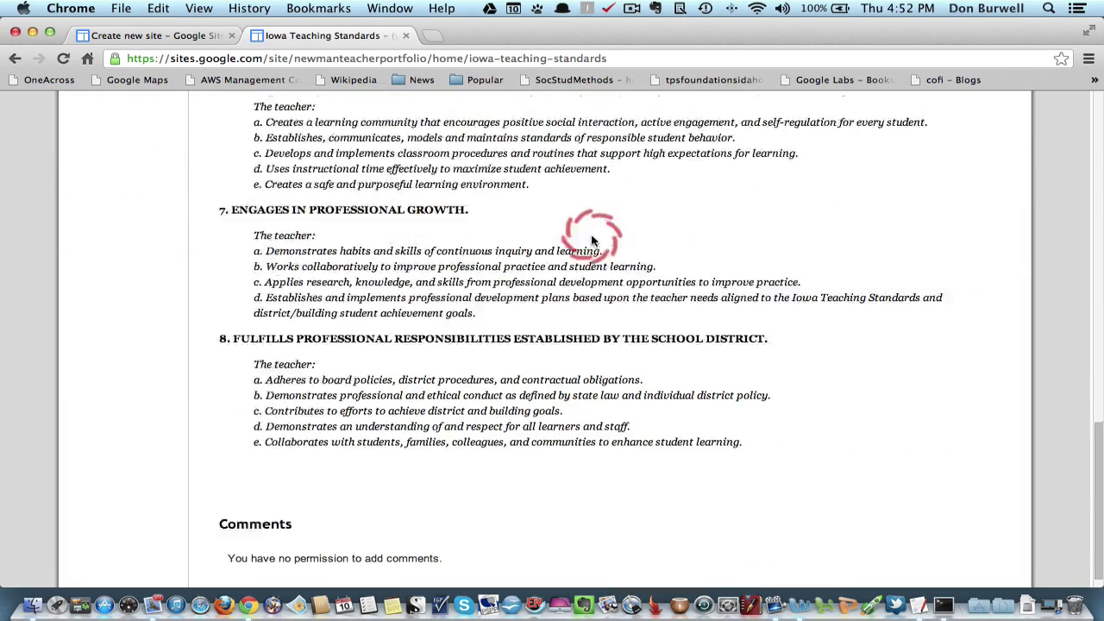
scroll(592, 250, up, 15)
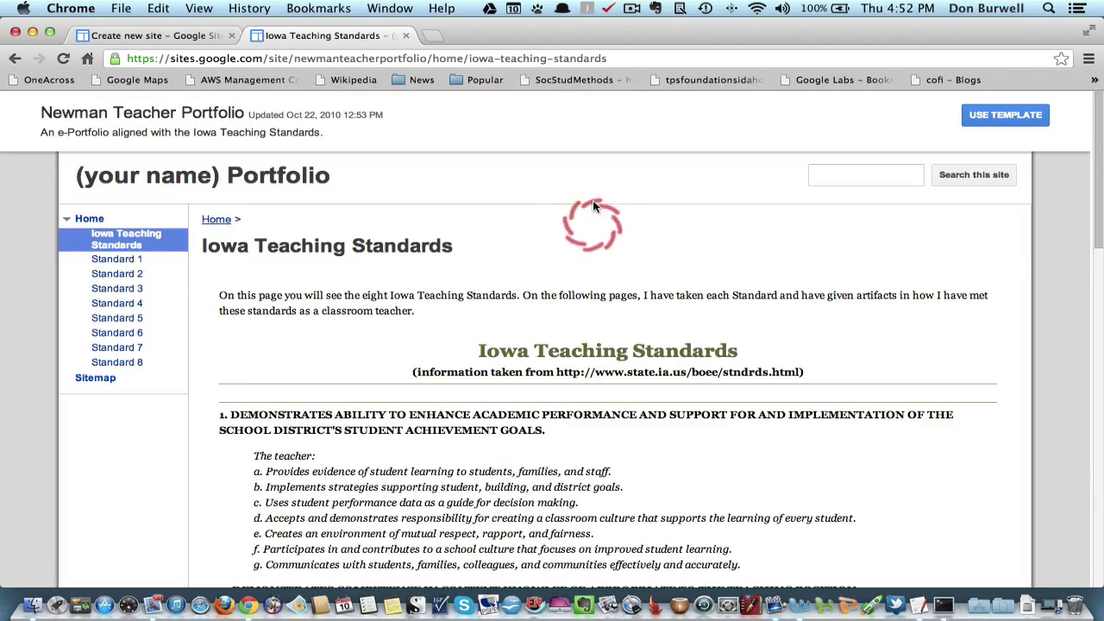
click(405, 35)
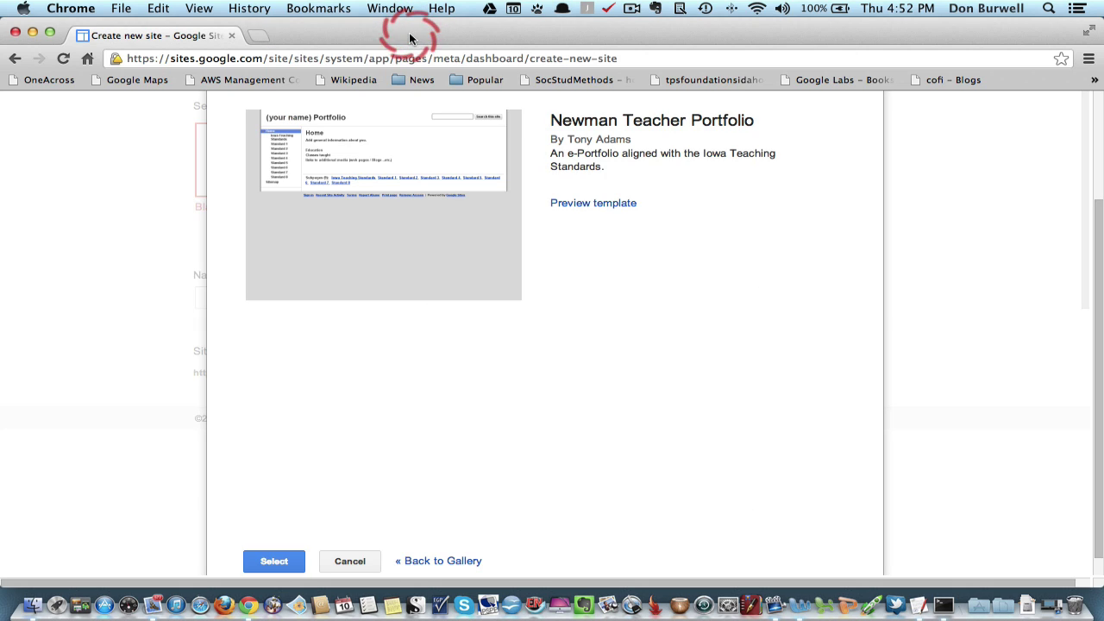
Return to My Sites and open My Internship Portfolio's Iowa Teaching Standards page
click(13, 60)
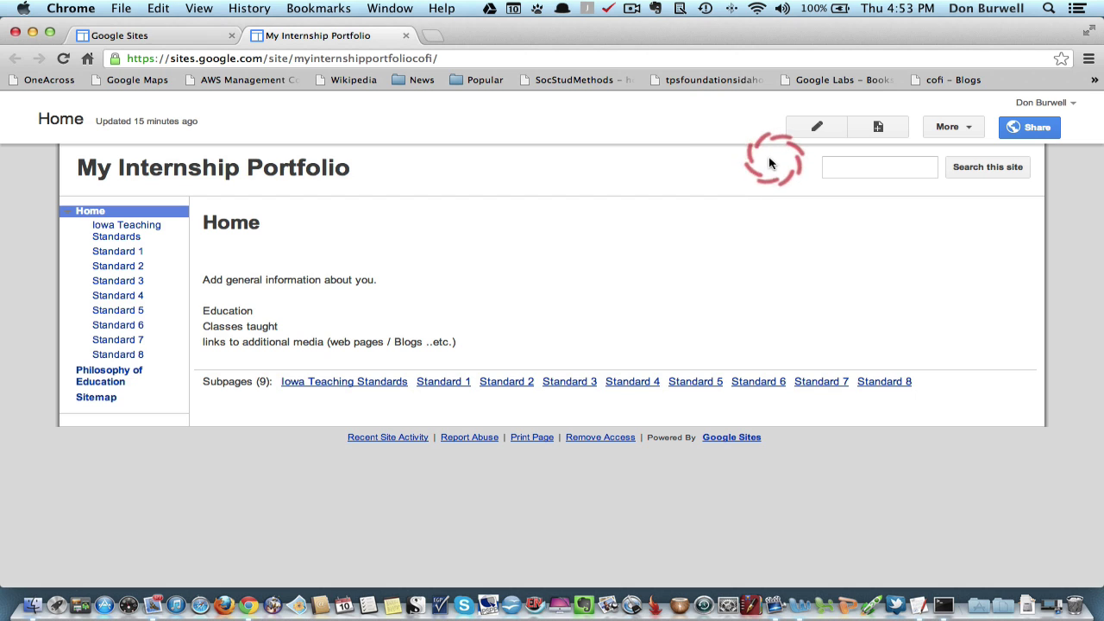
click(110, 239)
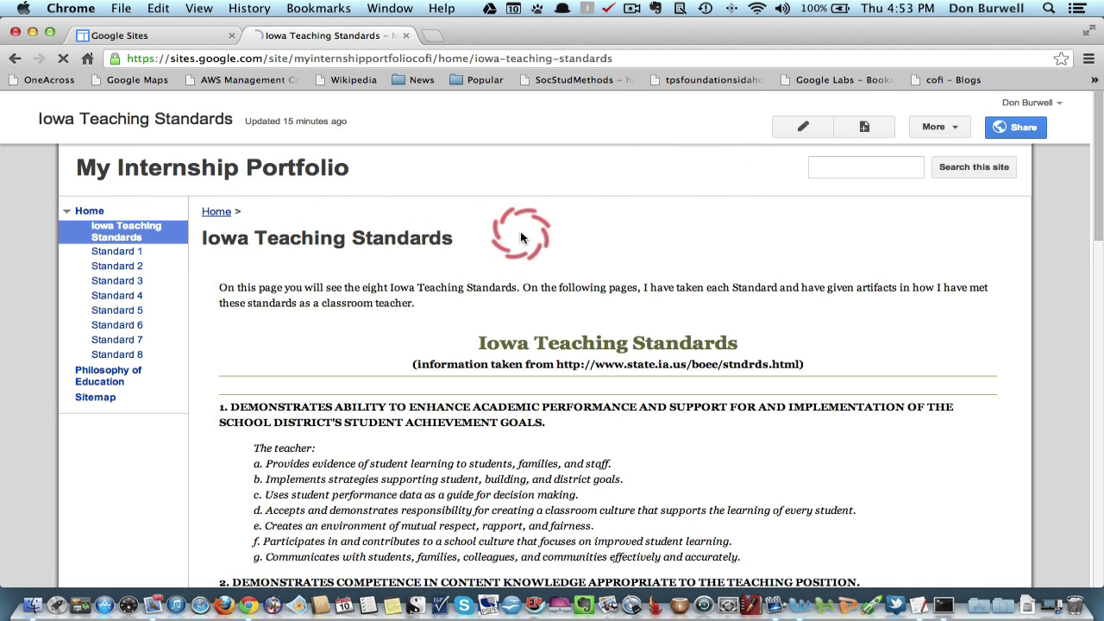
Edit the page and rename its title from Iowa to Idaho Teaching Standards
click(802, 126)
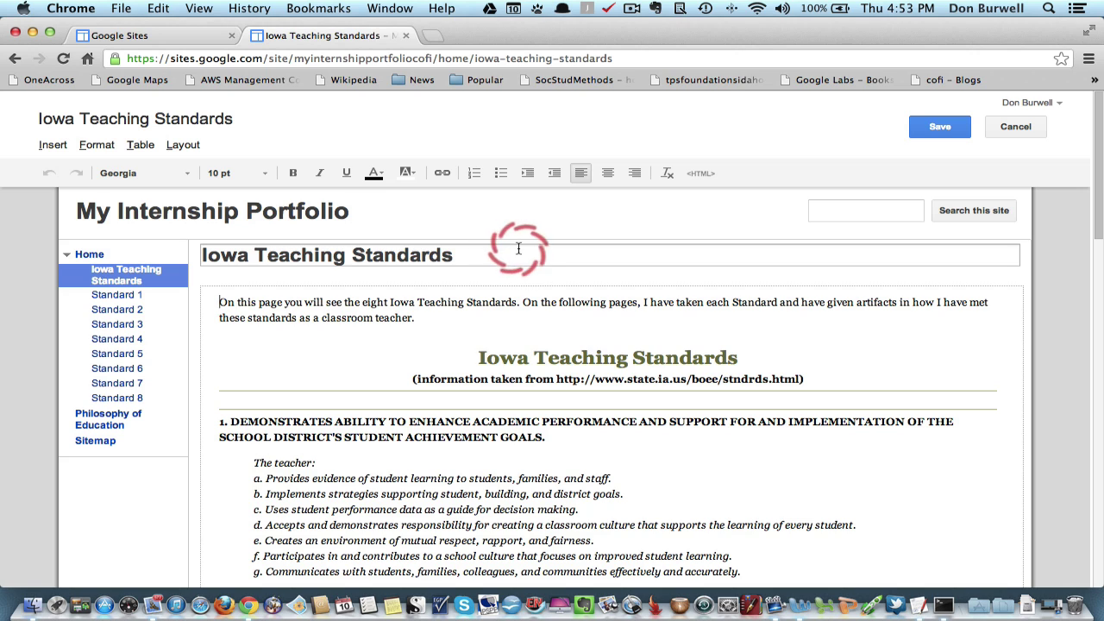
click(249, 257)
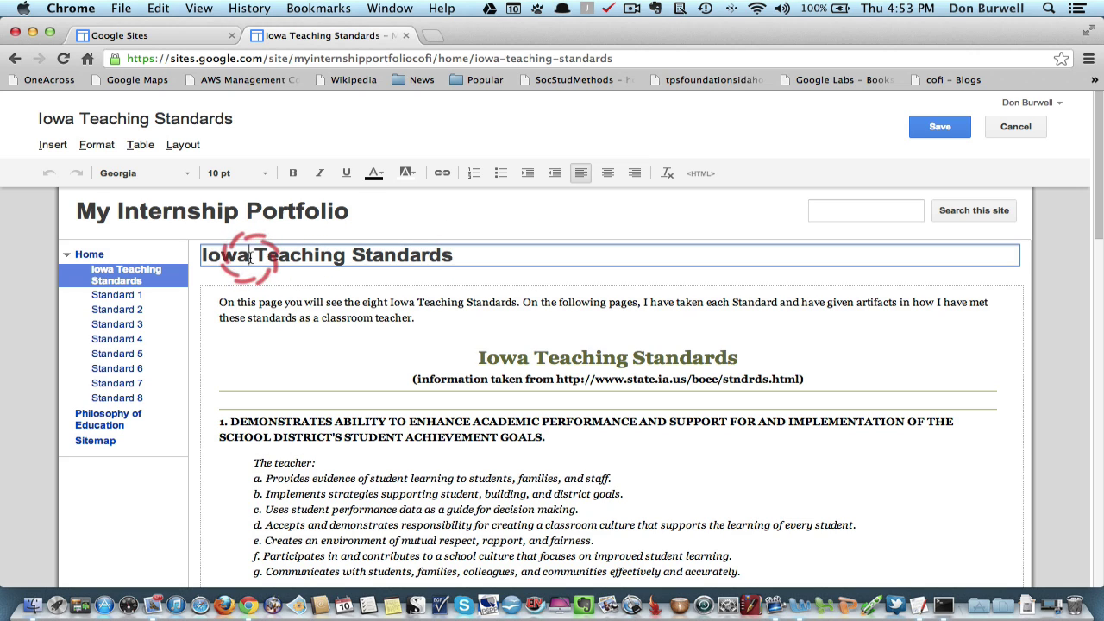
key(BackSpace)
key(BackSpace)
key(BackSpace)
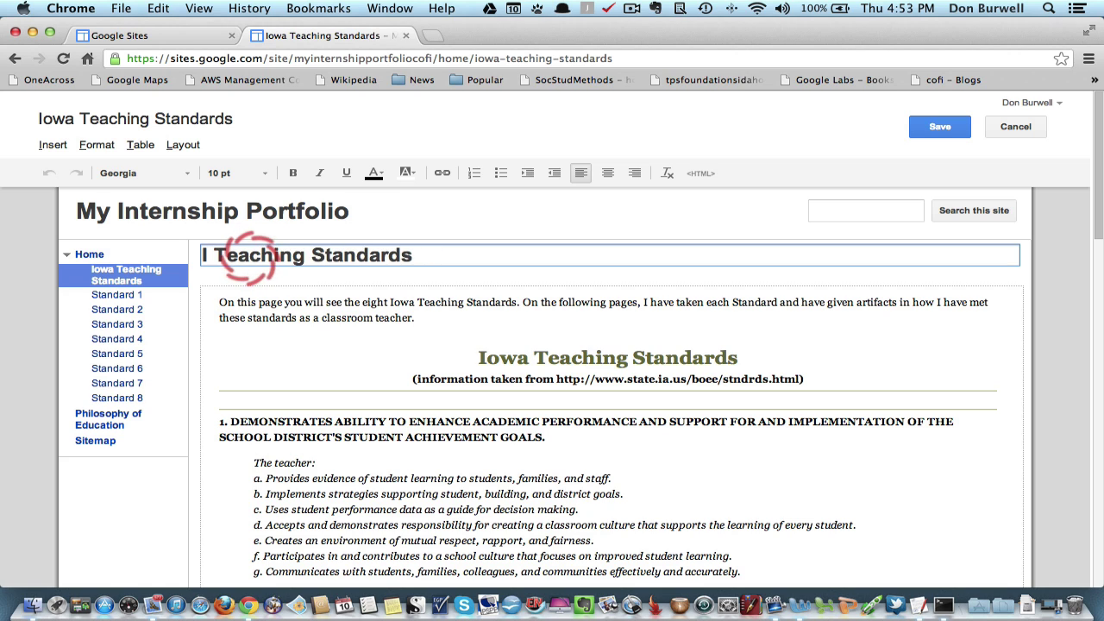
text(daho)
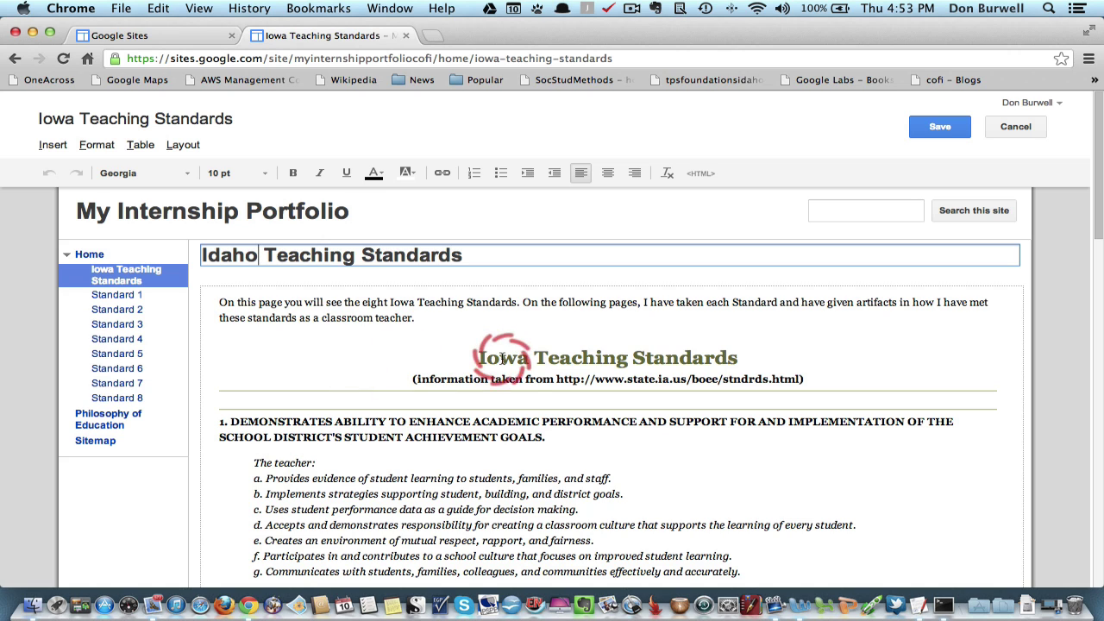
Change the body heading to Idaho Teaching Standards and save the page
click(527, 358)
key(BackSpace)
key(BackSpace)
key(BackSpace)
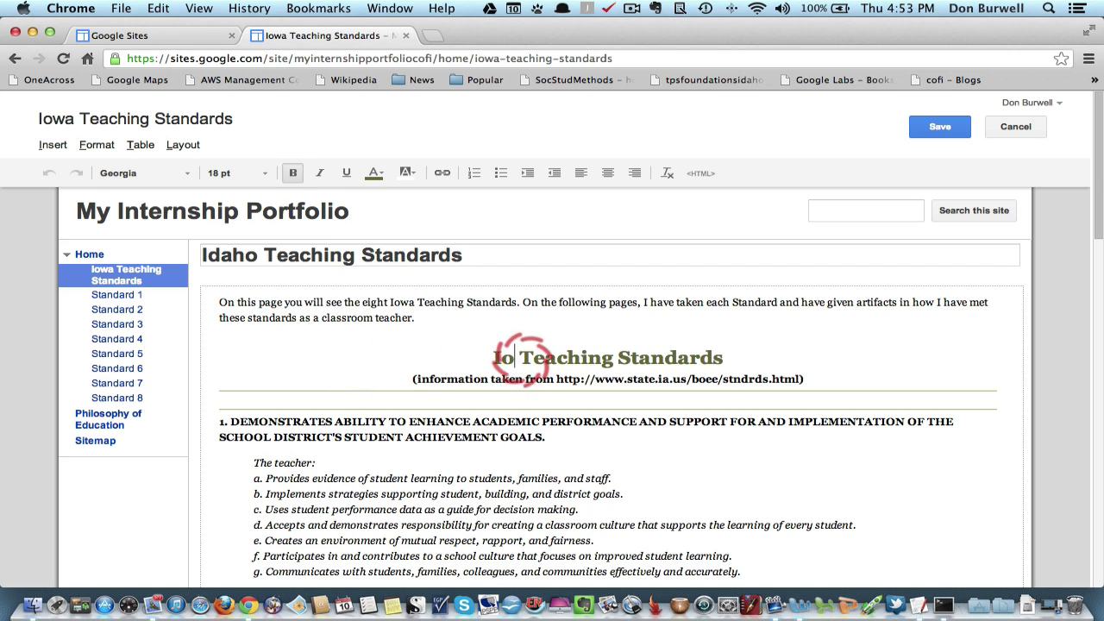
text(daho)
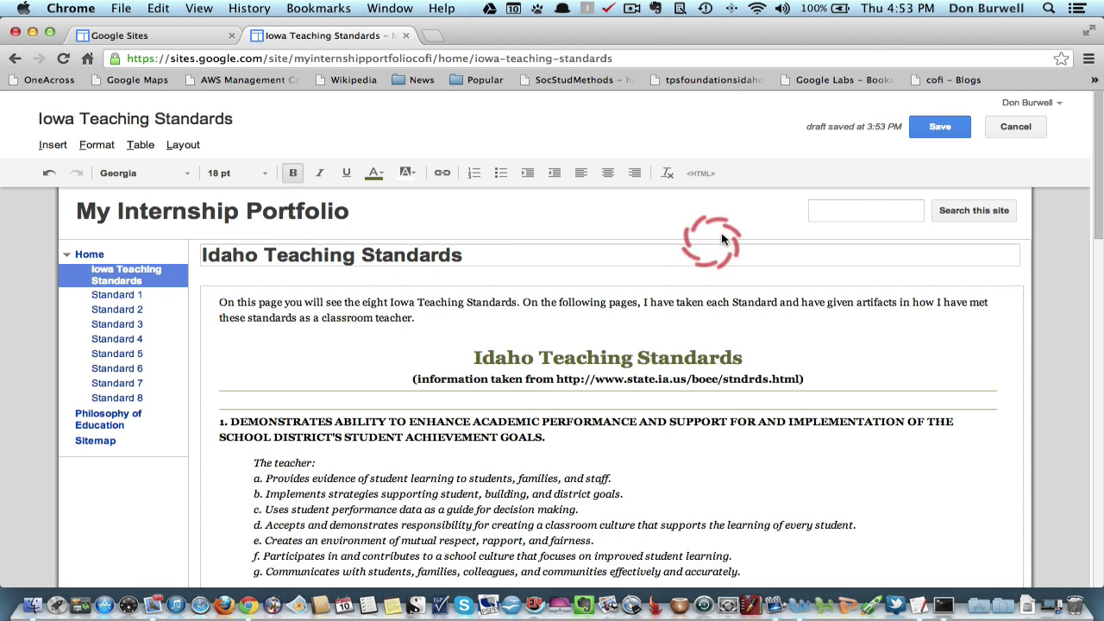
click(944, 127)
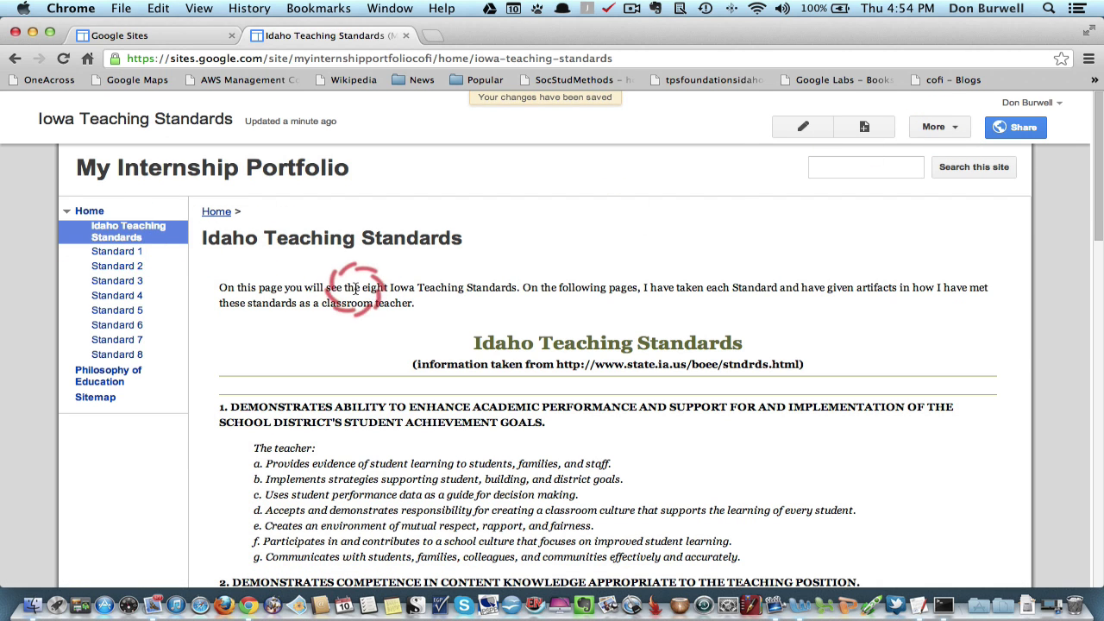
click(803, 126)
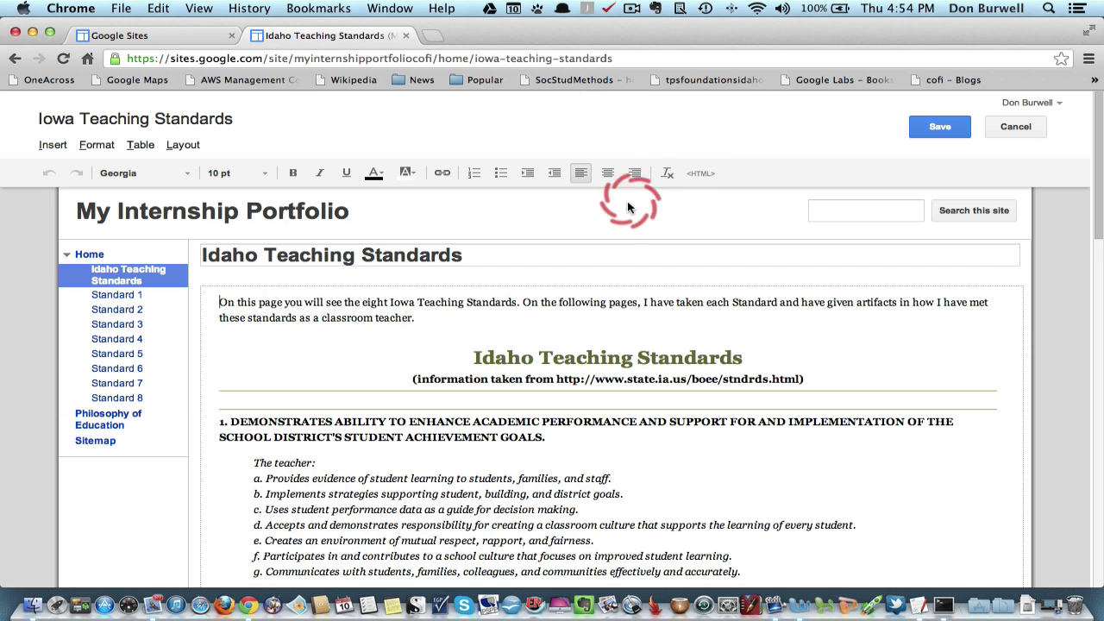
click(946, 128)
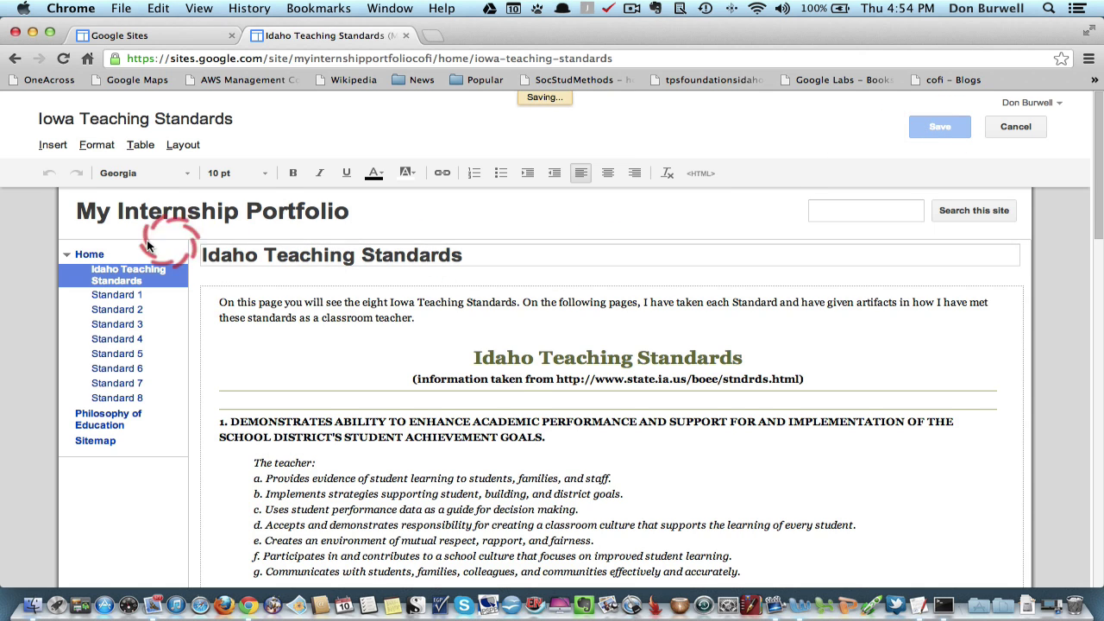
Edit the site's Home page and bring up the Insert > Image dialog
click(93, 214)
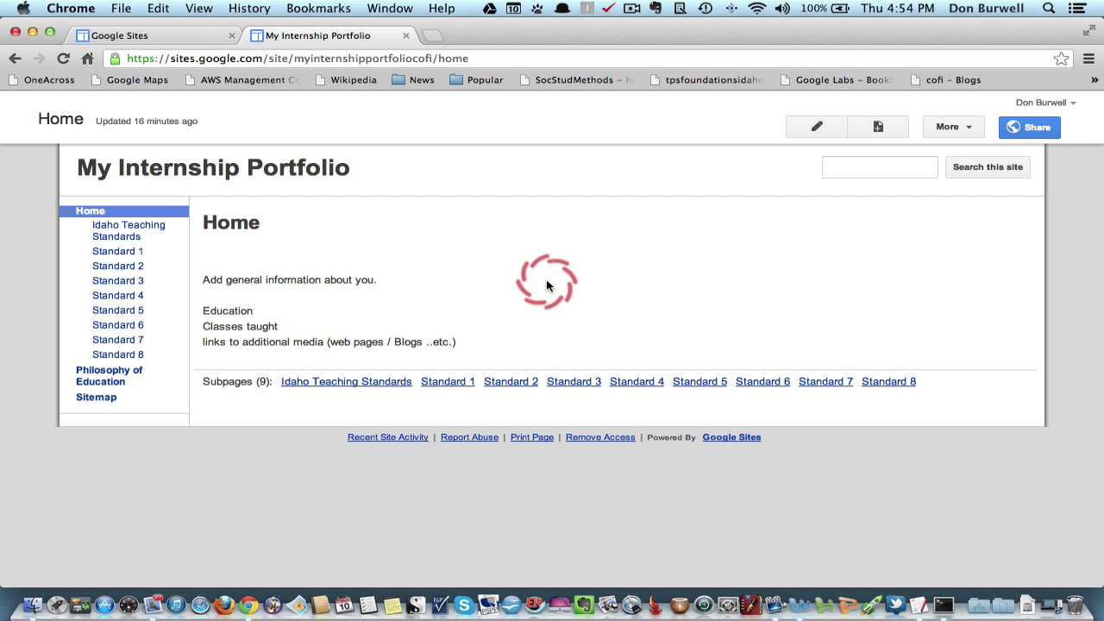
click(811, 126)
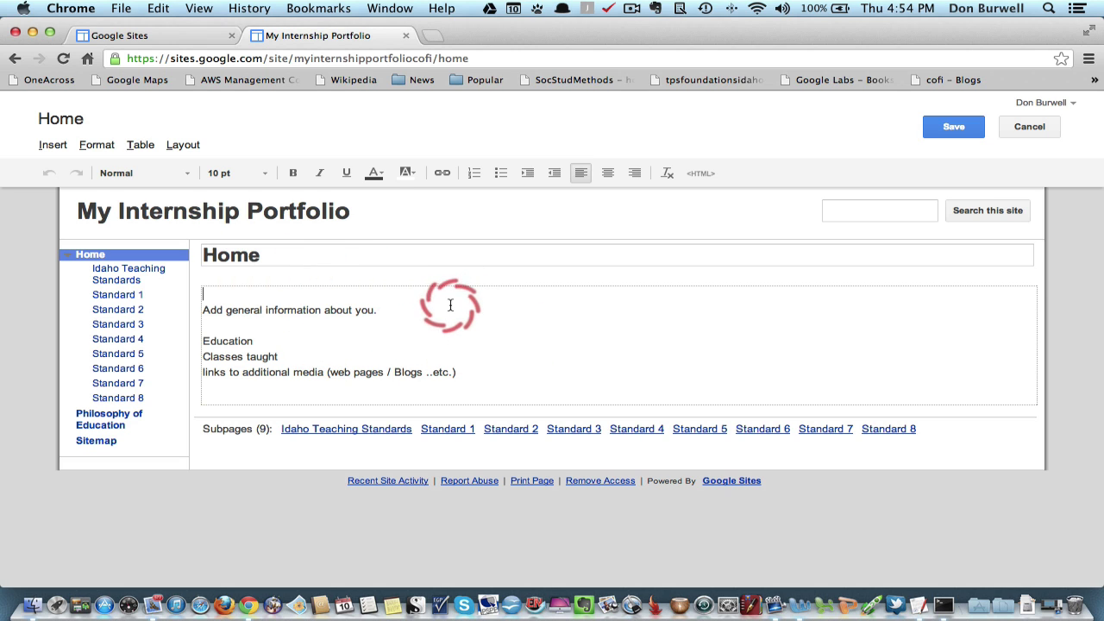
click(50, 145)
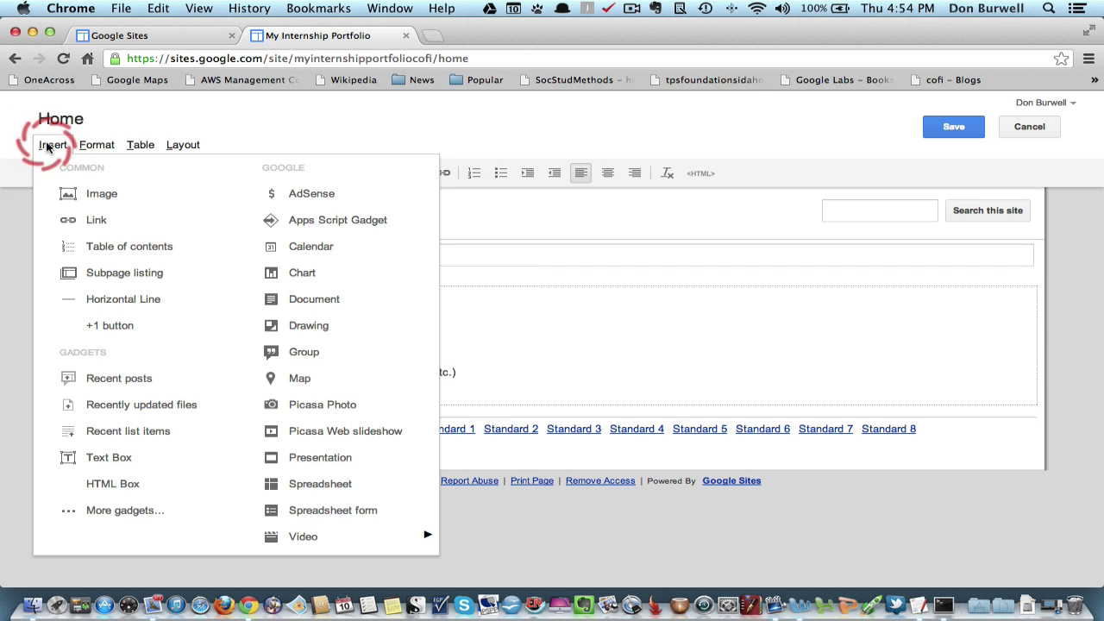
click(86, 196)
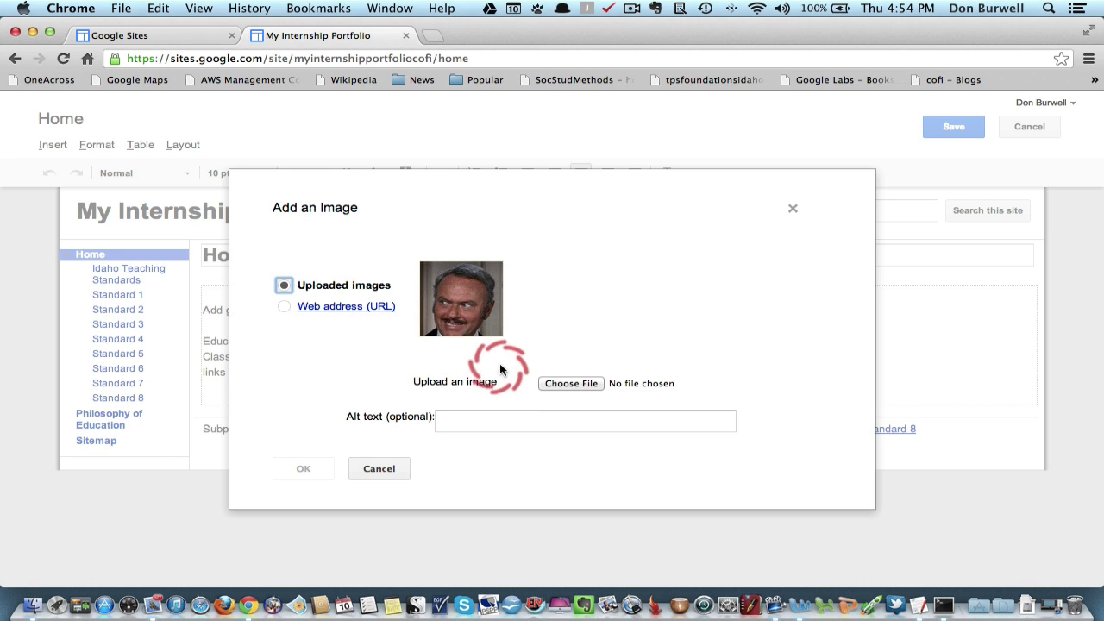
Insert hedleylamarr.jpg above the intro text with no wrap, and save the Home page
click(573, 385)
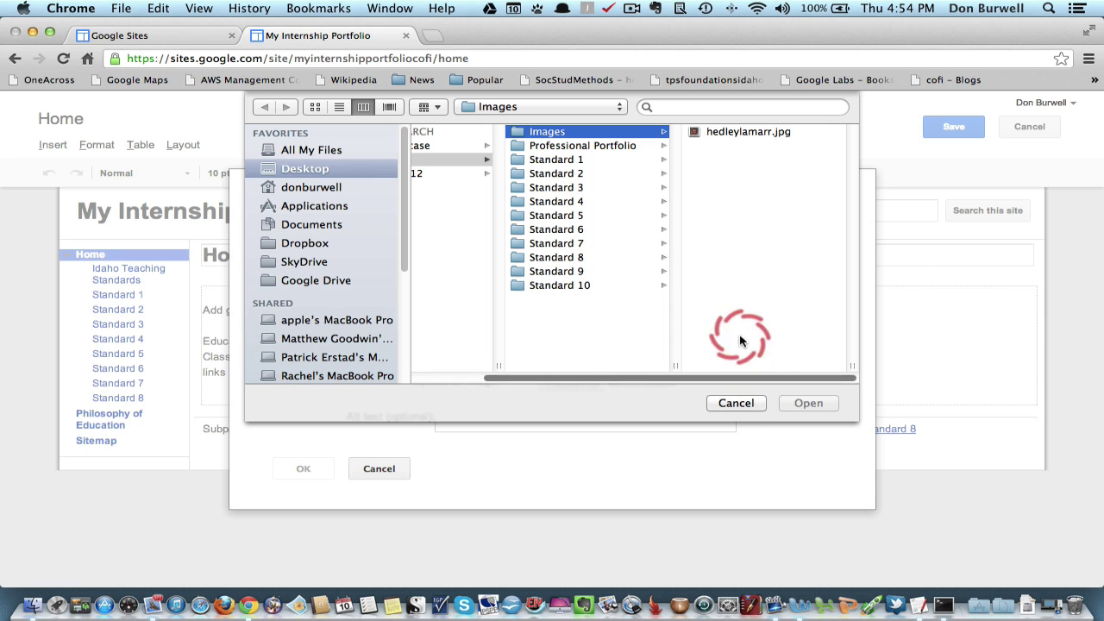
click(731, 131)
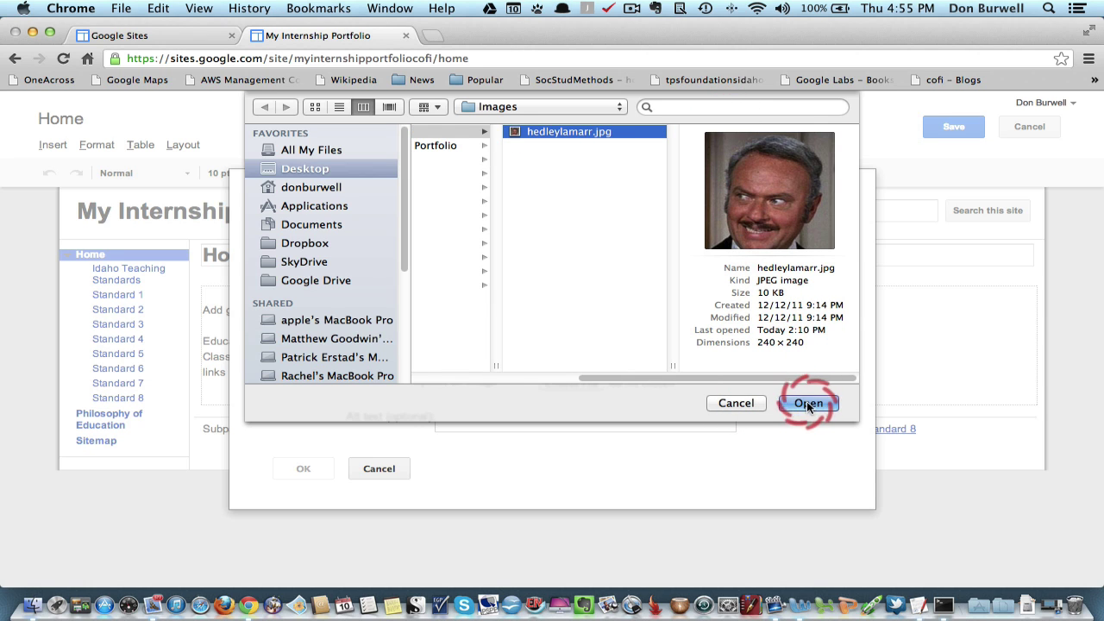
click(806, 402)
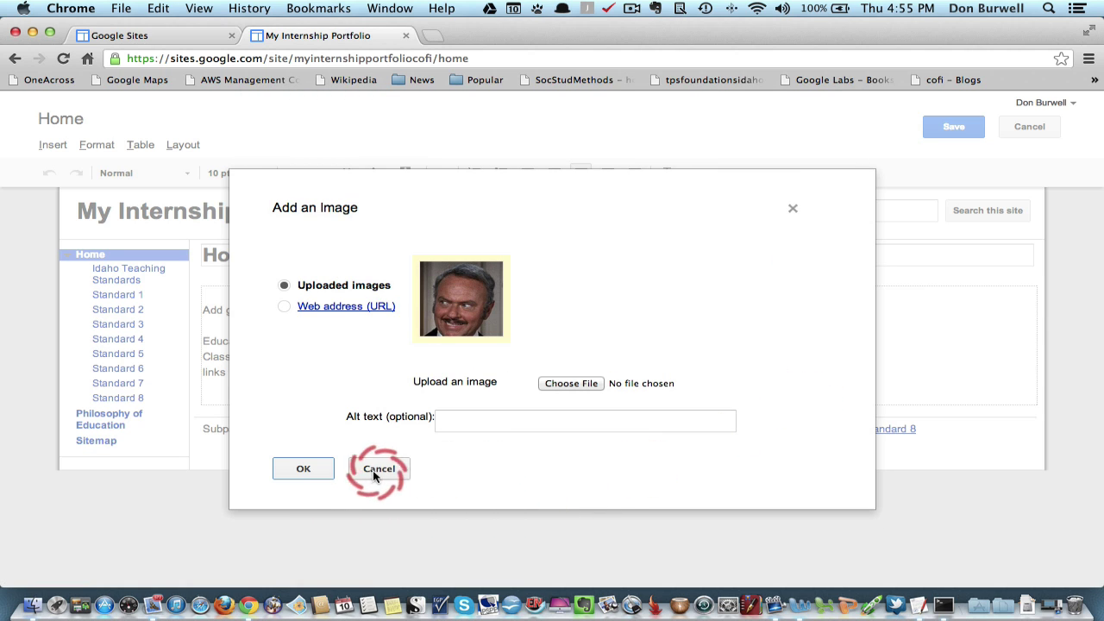
click(305, 469)
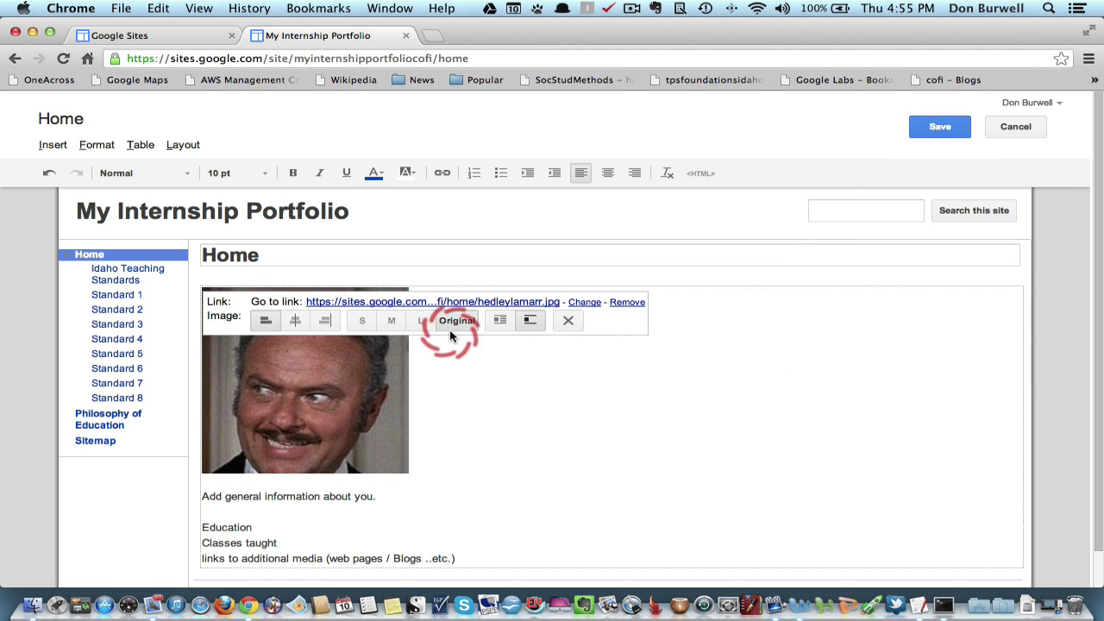
click(533, 321)
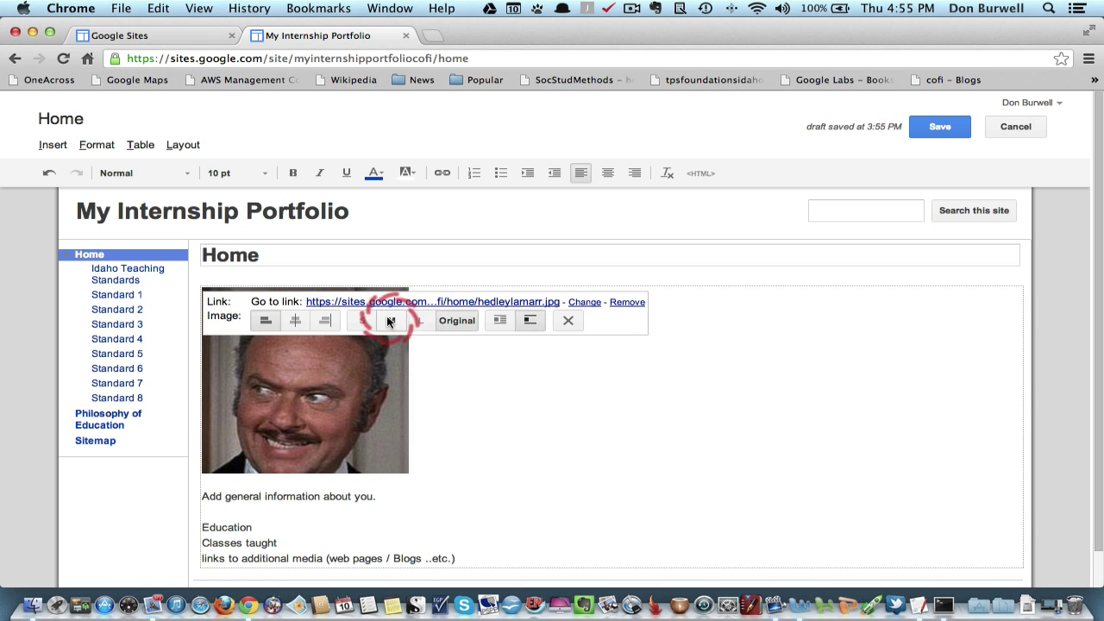
click(948, 127)
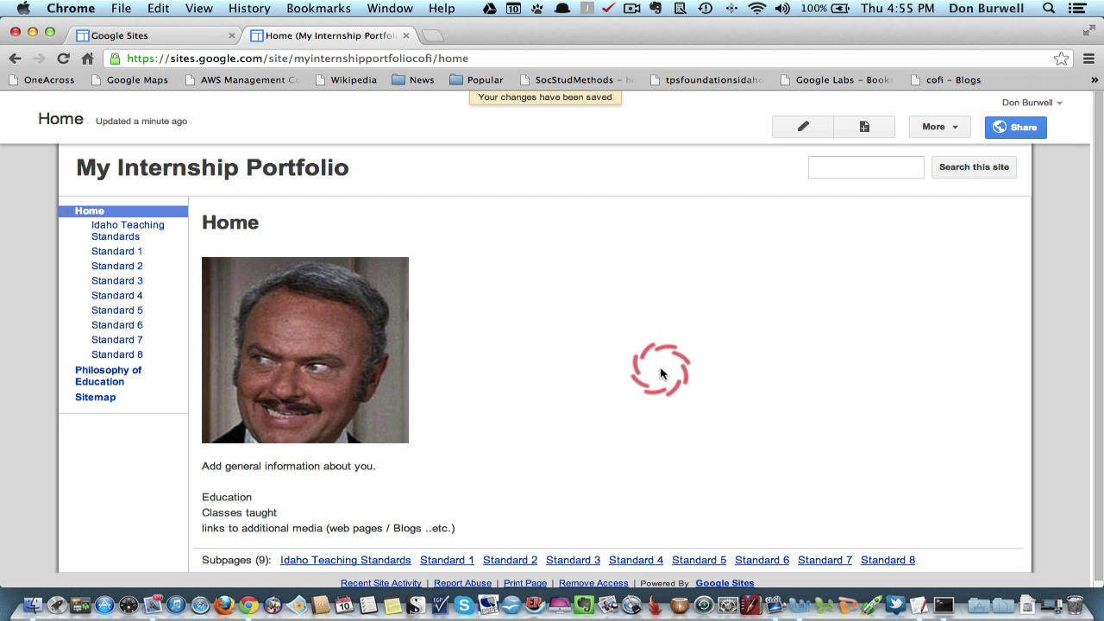
scroll(660, 373, down, 1)
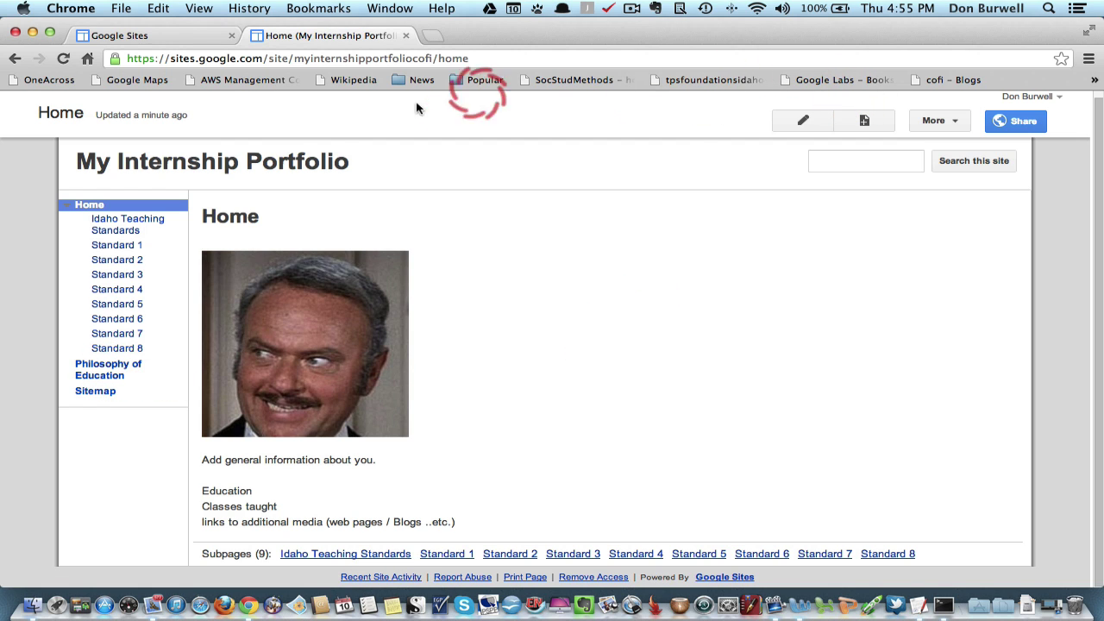
Start a new page named 'Action Research' and place it under Home
click(863, 120)
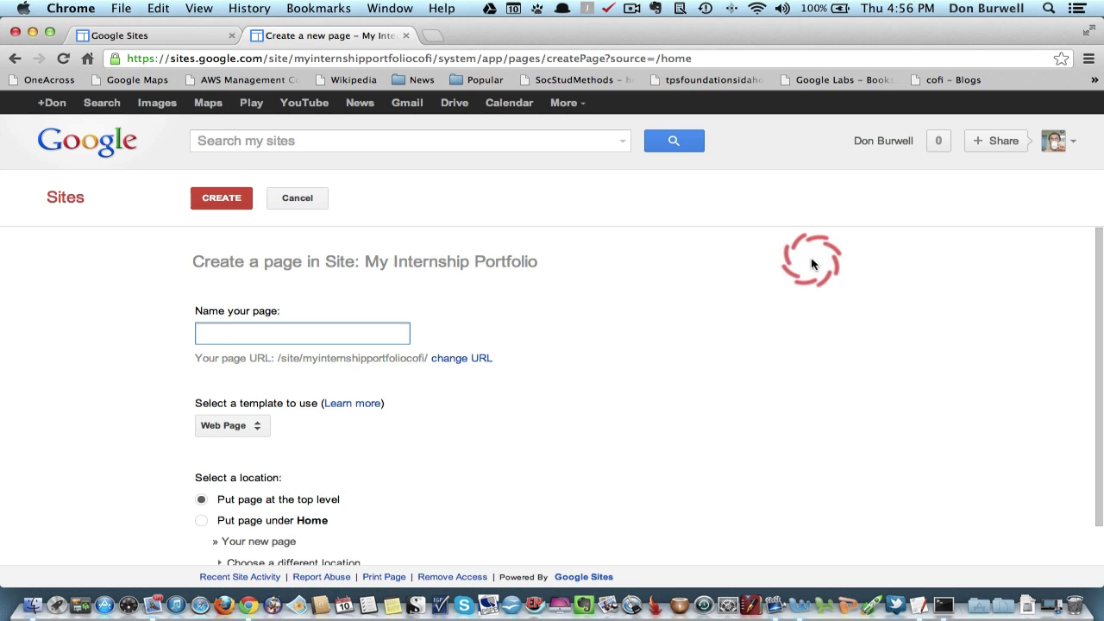
text(Action)
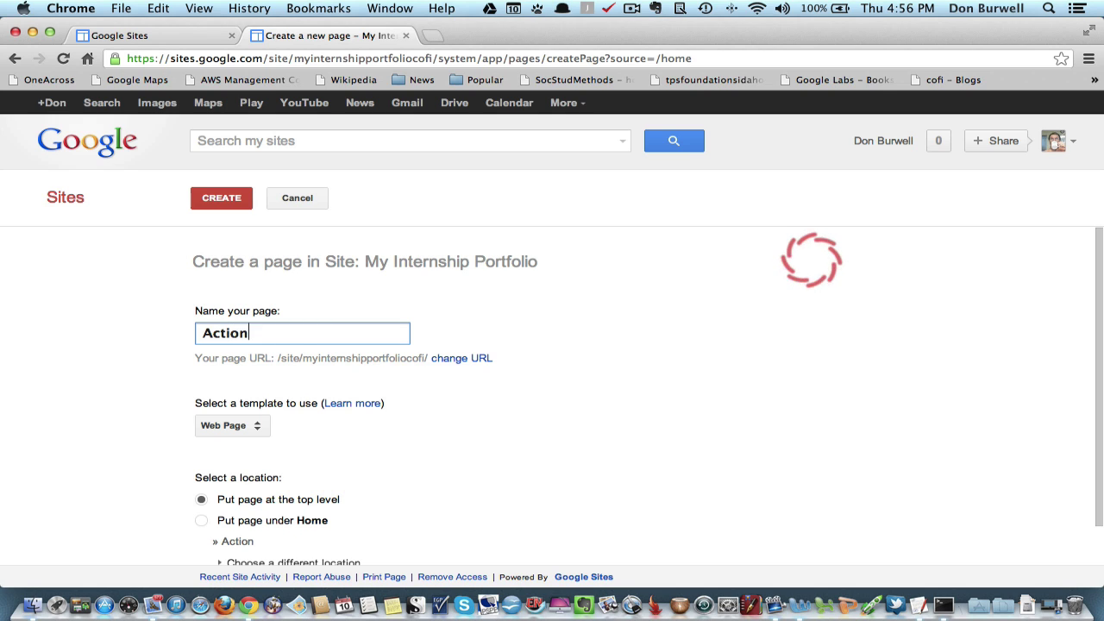
text( Res)
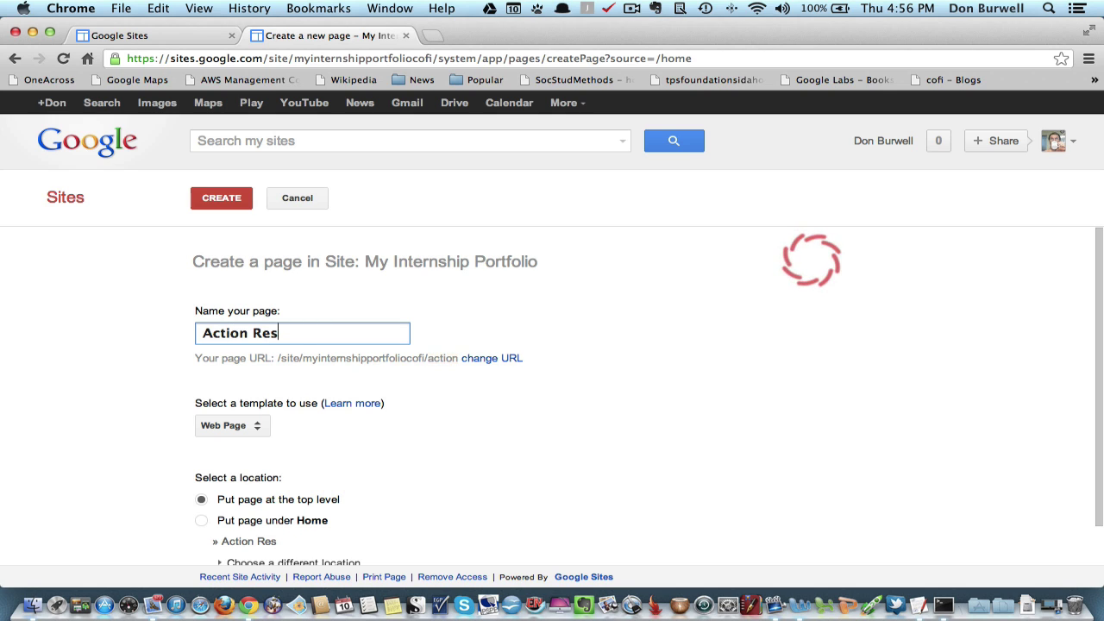
text(earch)
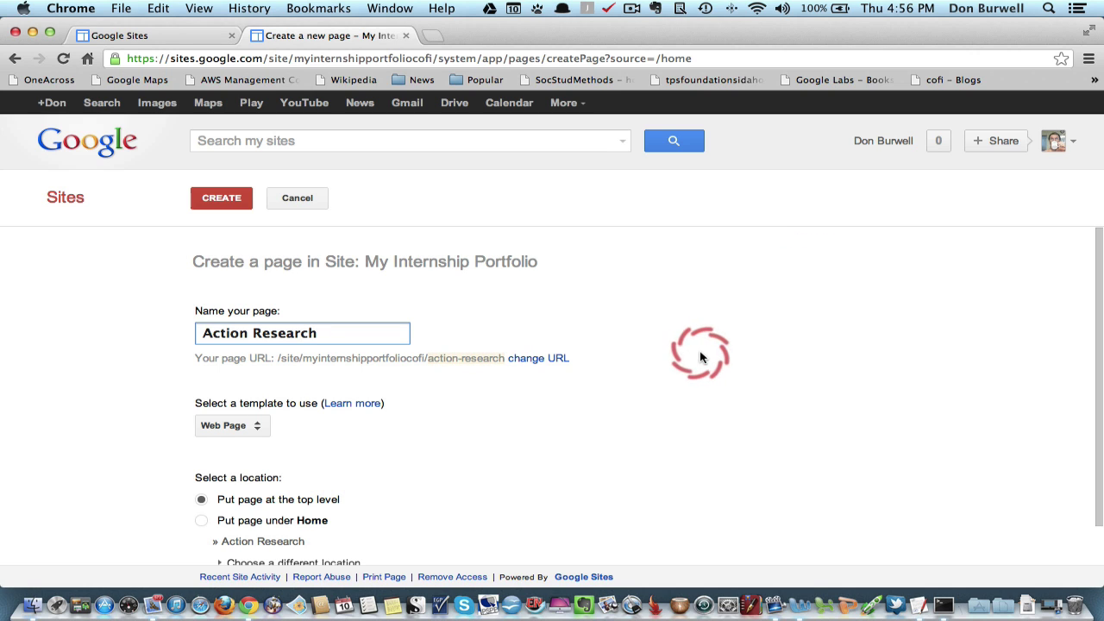
scroll(745, 365, down, 2)
scroll(745, 364, down, 1)
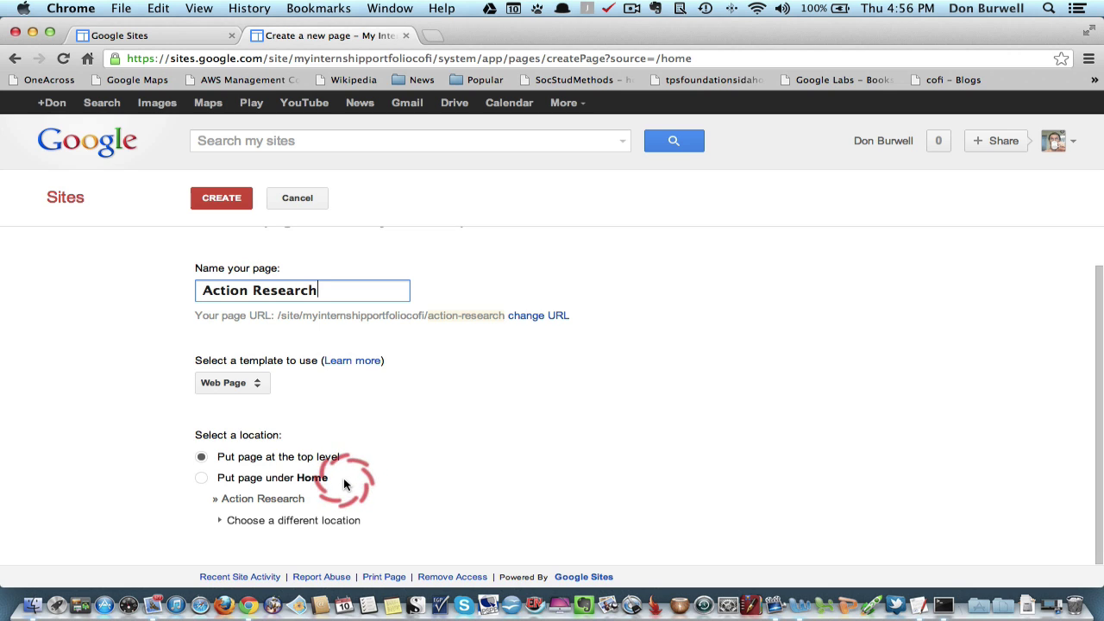
click(203, 479)
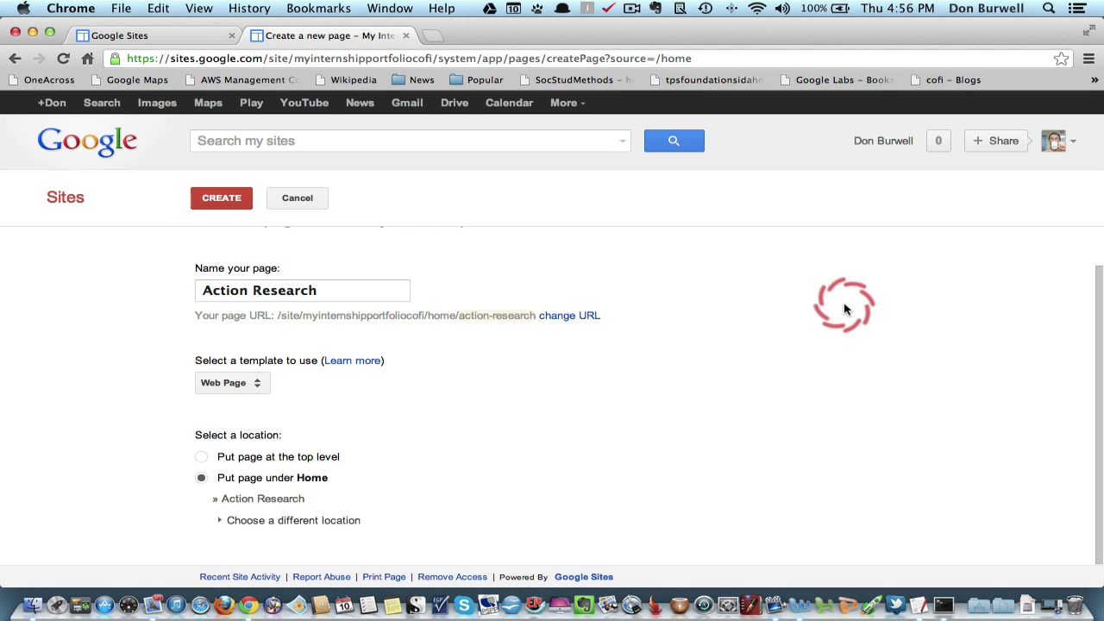
click(235, 196)
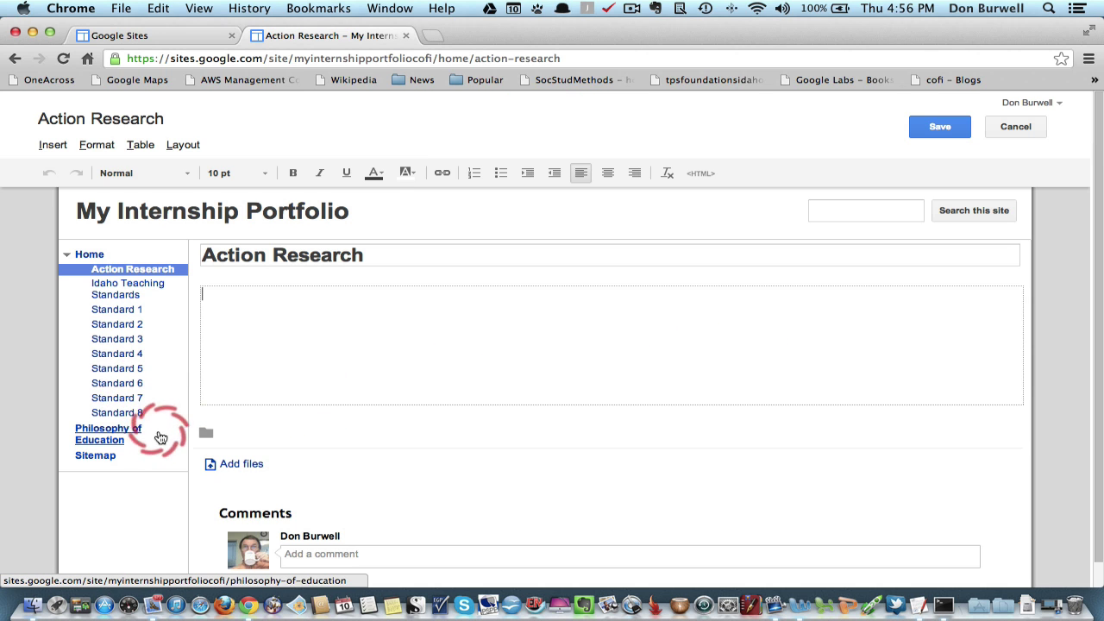
click(115, 445)
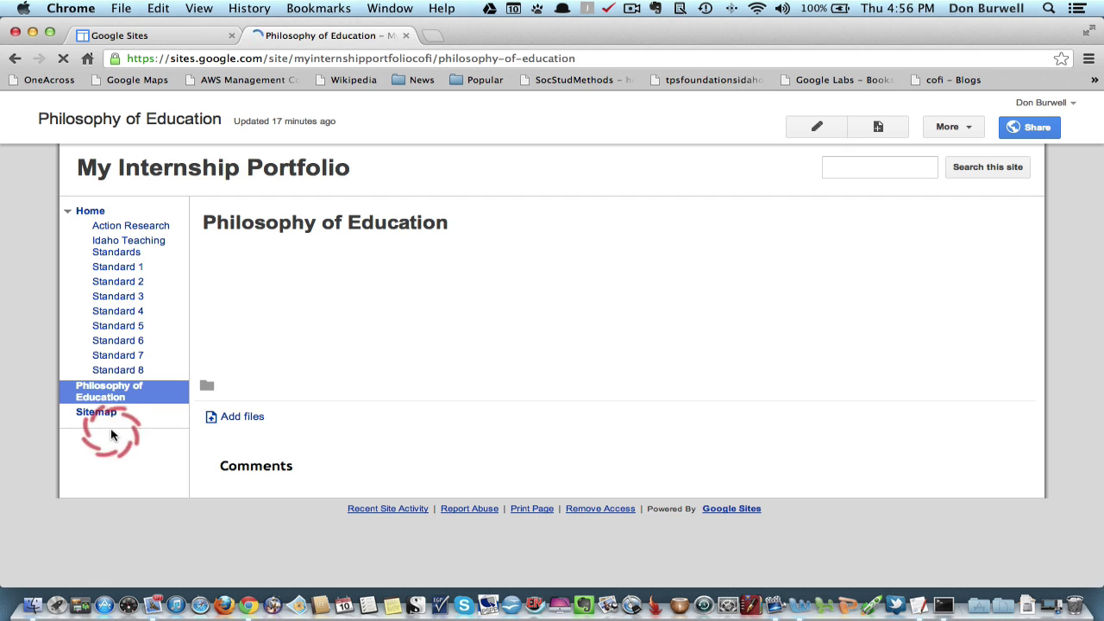
click(134, 228)
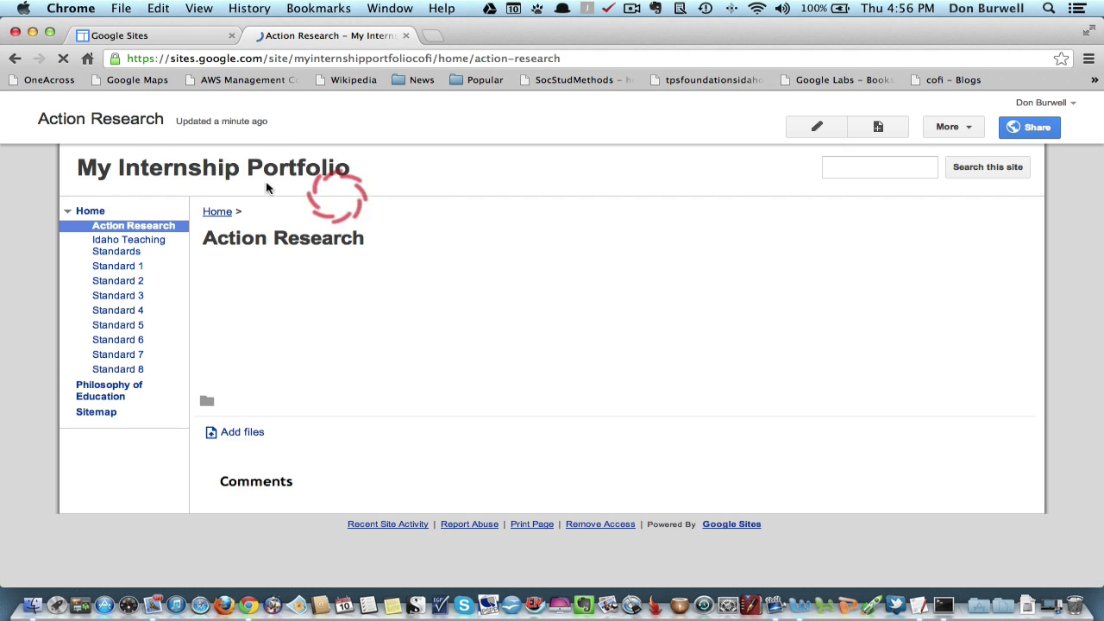
click(119, 251)
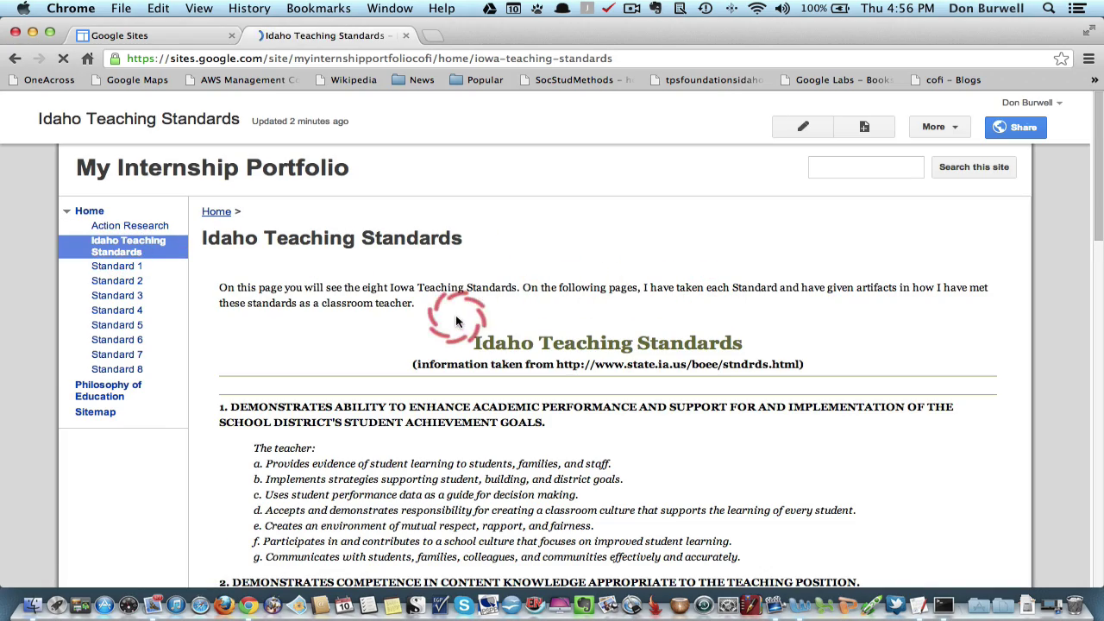
scroll(458, 419, down, 5)
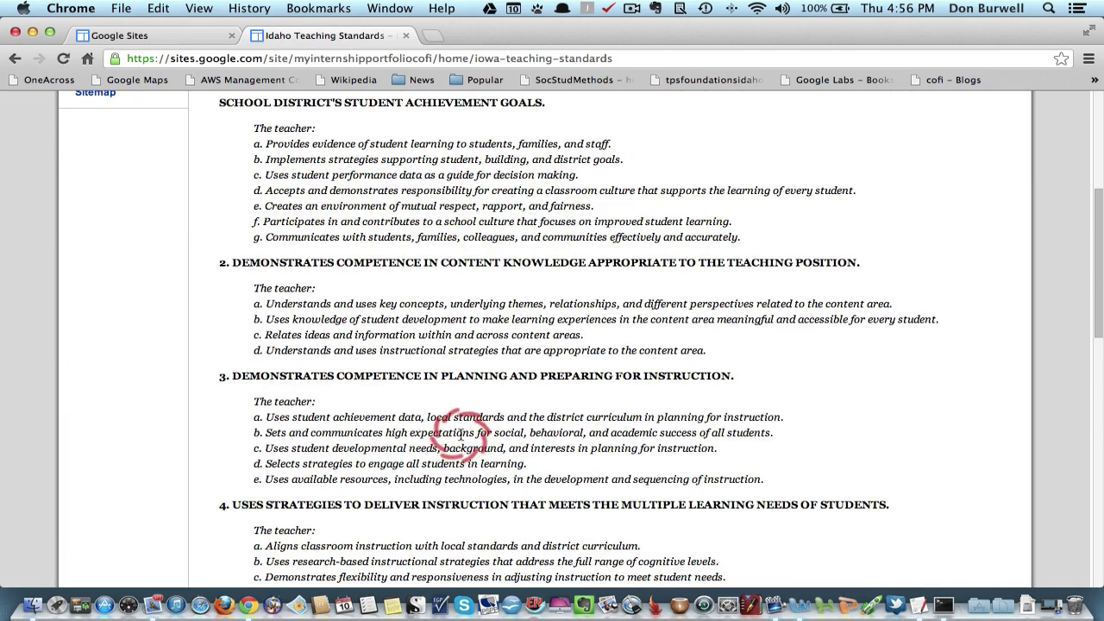
scroll(461, 435, down, 15)
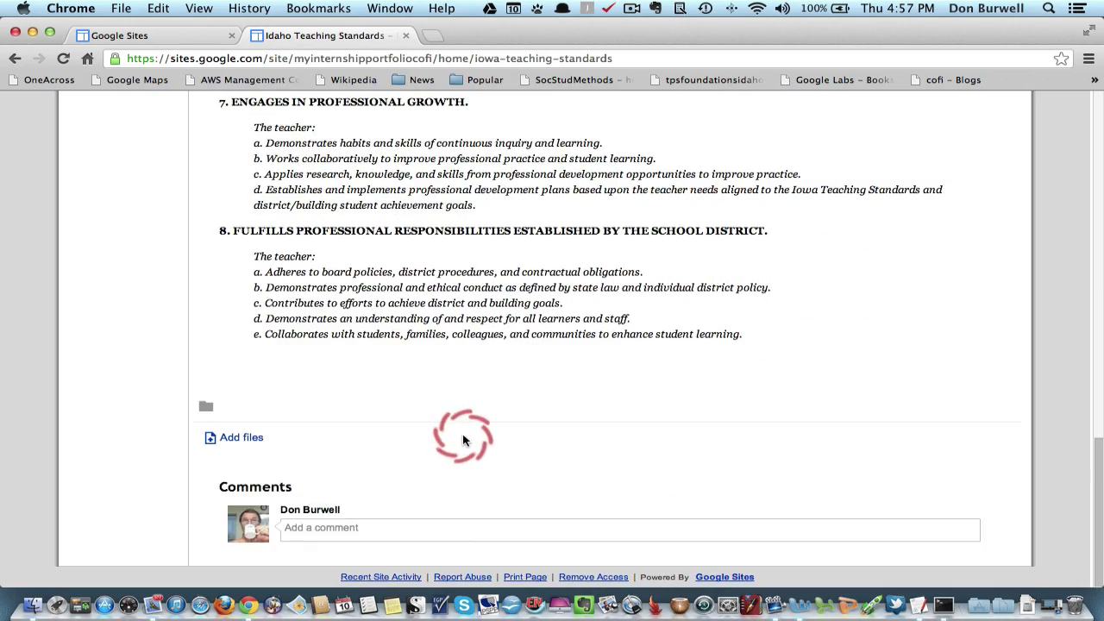
scroll(463, 441, up, 20)
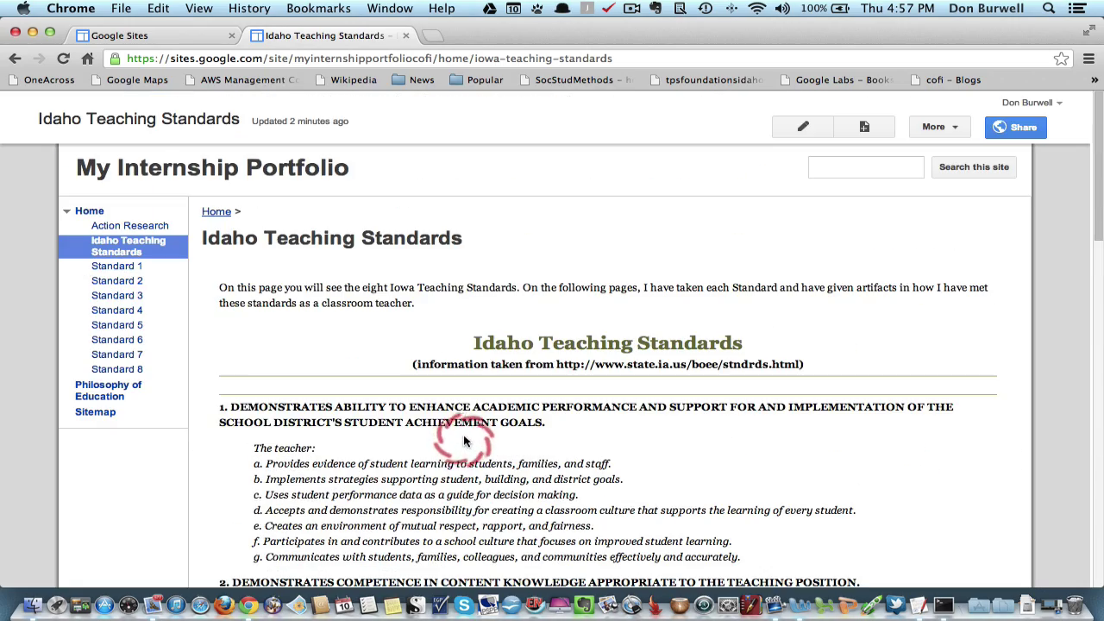
Open Standard 4's Artifact 1 subpage and view its attached A1.S4.pdf
click(116, 316)
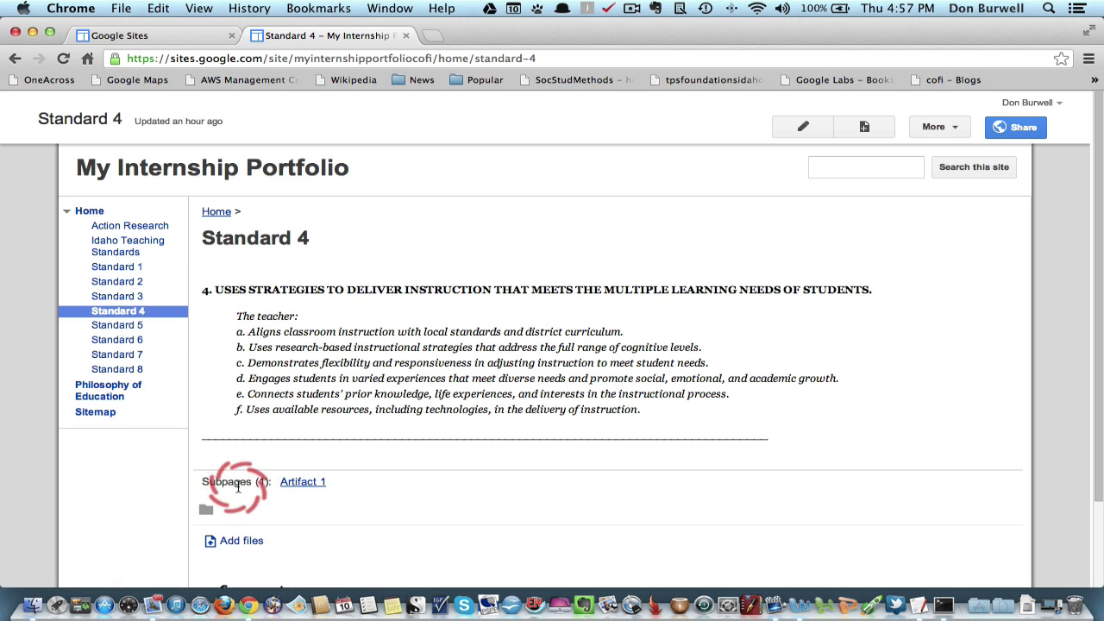
click(304, 485)
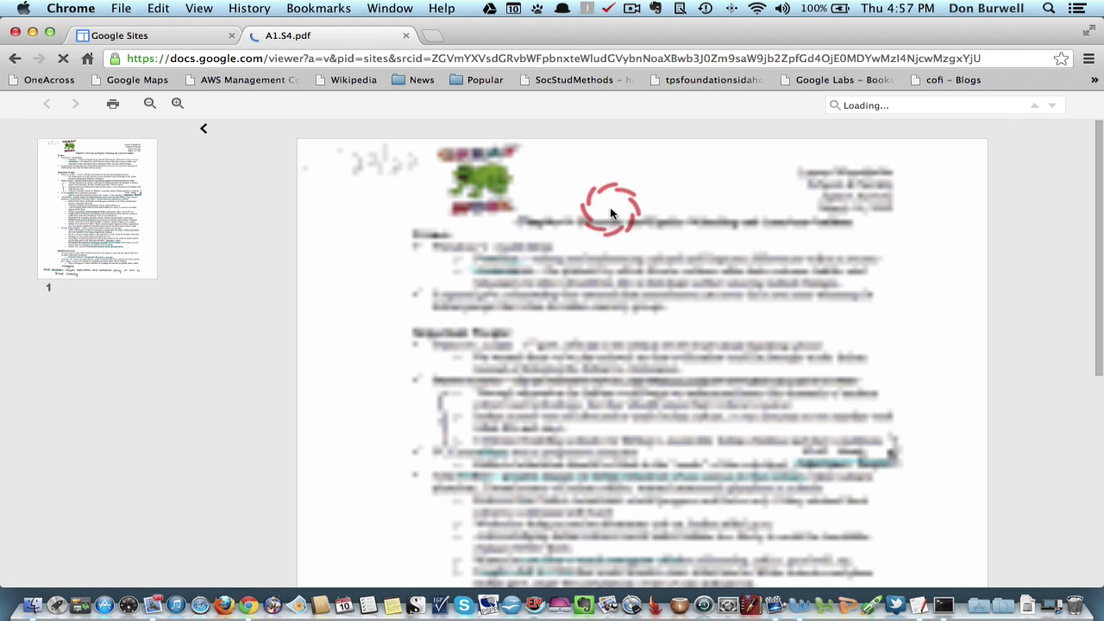
click(16, 60)
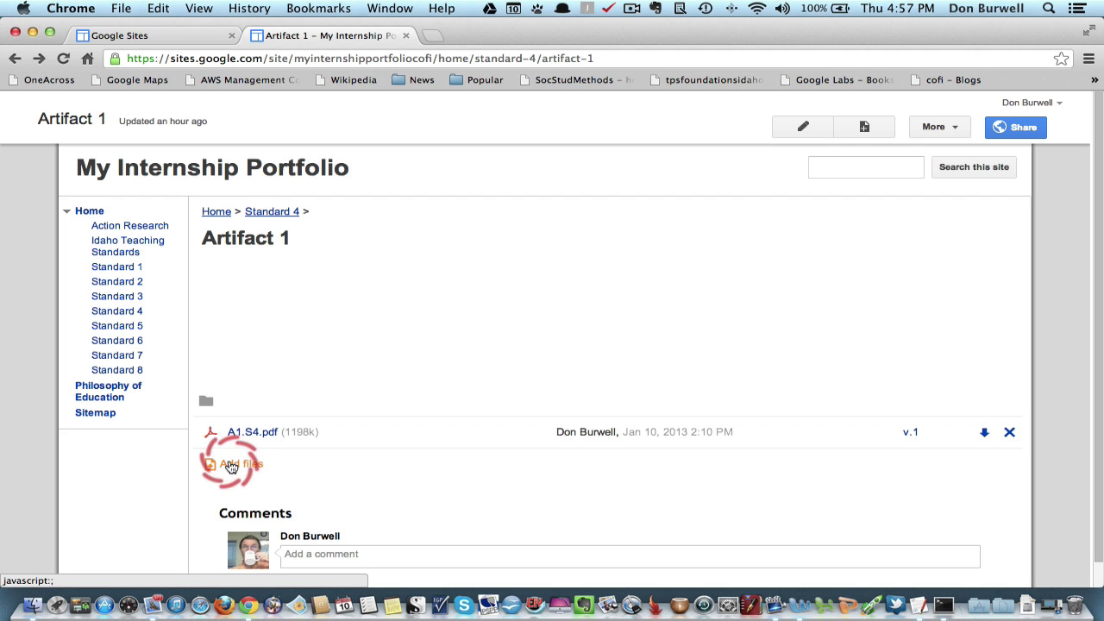
Upload S4.A1.pdf from Desktop > Standard 4 > Reflections to the Artifact 1 page
click(231, 465)
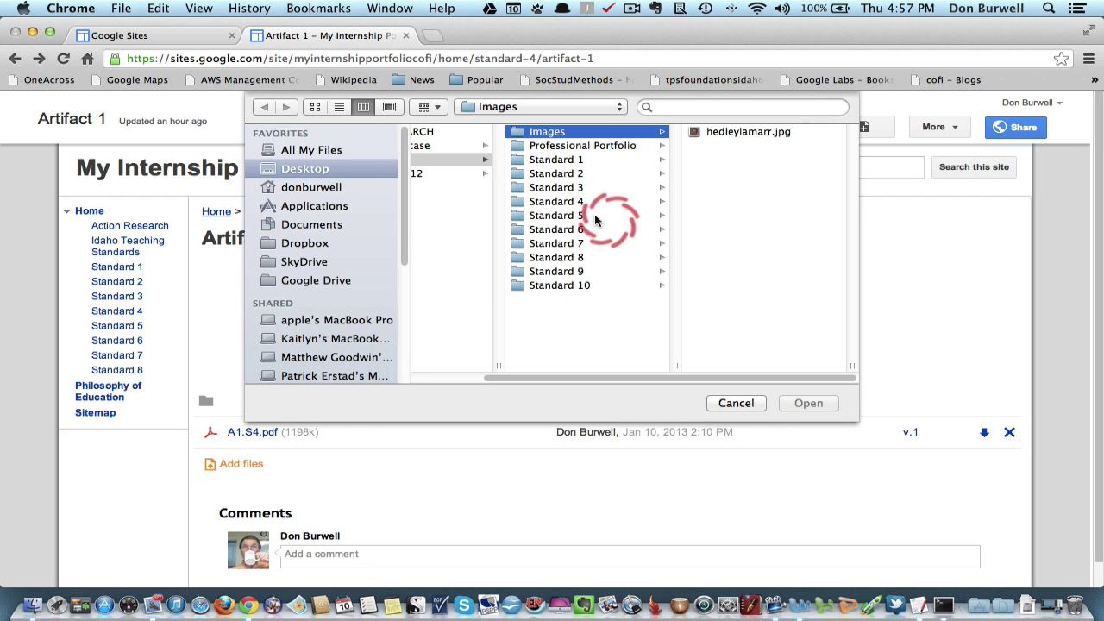
click(551, 204)
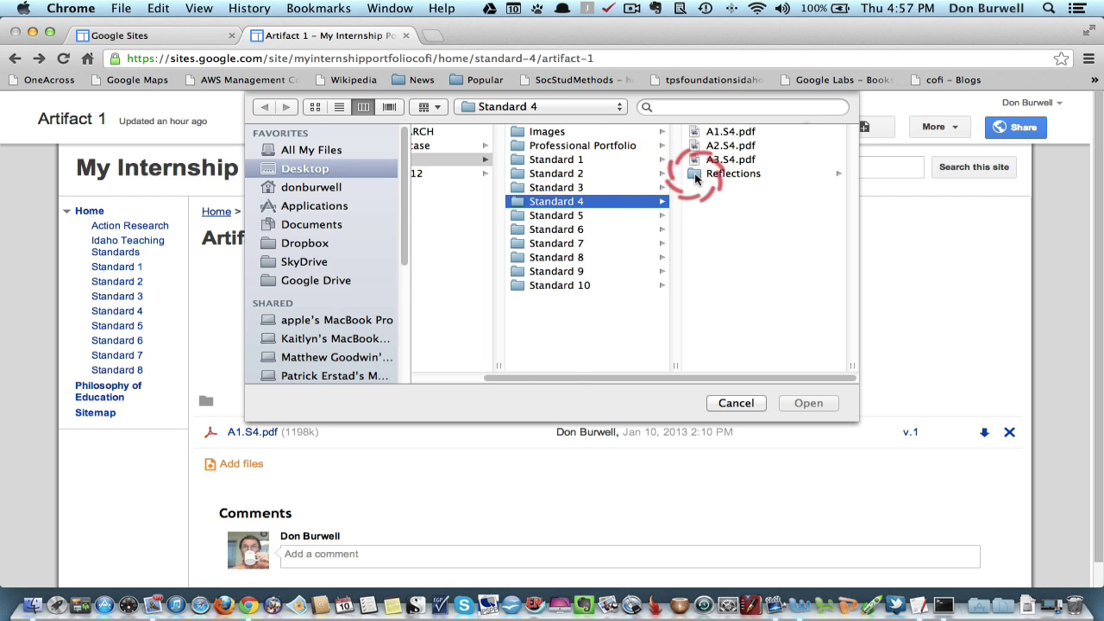
click(697, 173)
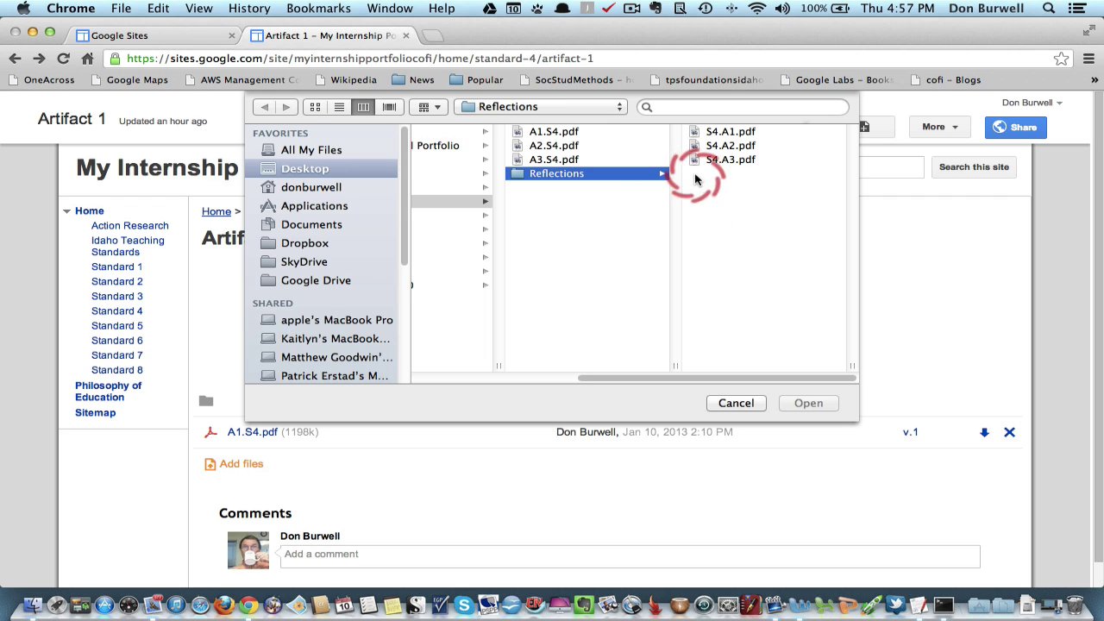
click(731, 137)
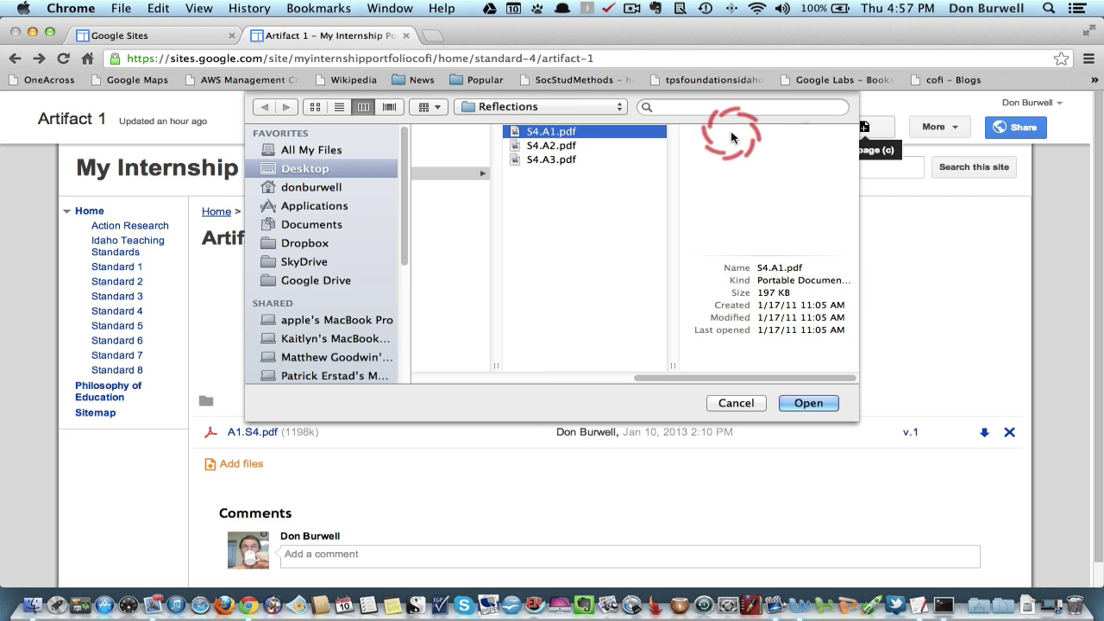
click(809, 403)
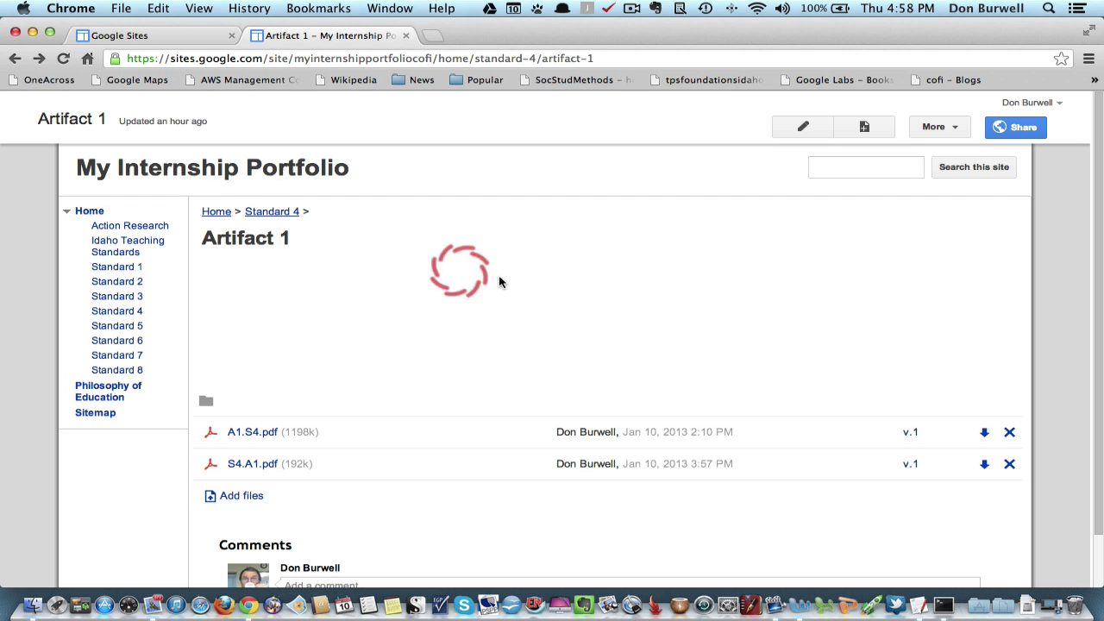
Type placeholder text 'fhfhsfhdslflhflfhdslfd' into Artifact 1's body and save the page
click(806, 127)
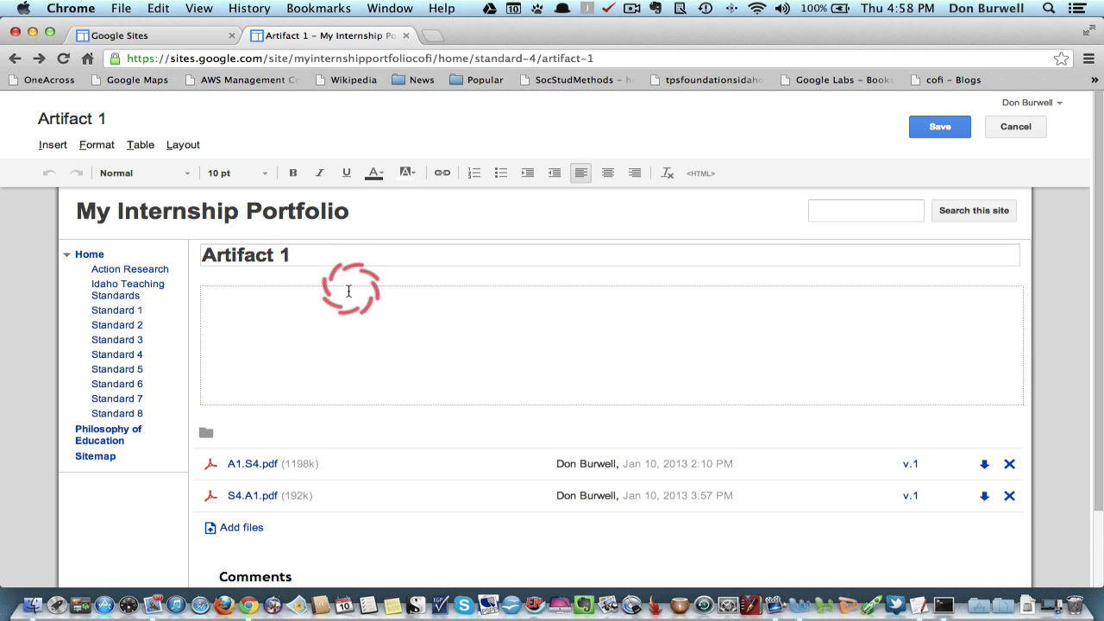
click(320, 328)
text(fhfhsfhdslflhflfhdslfd)
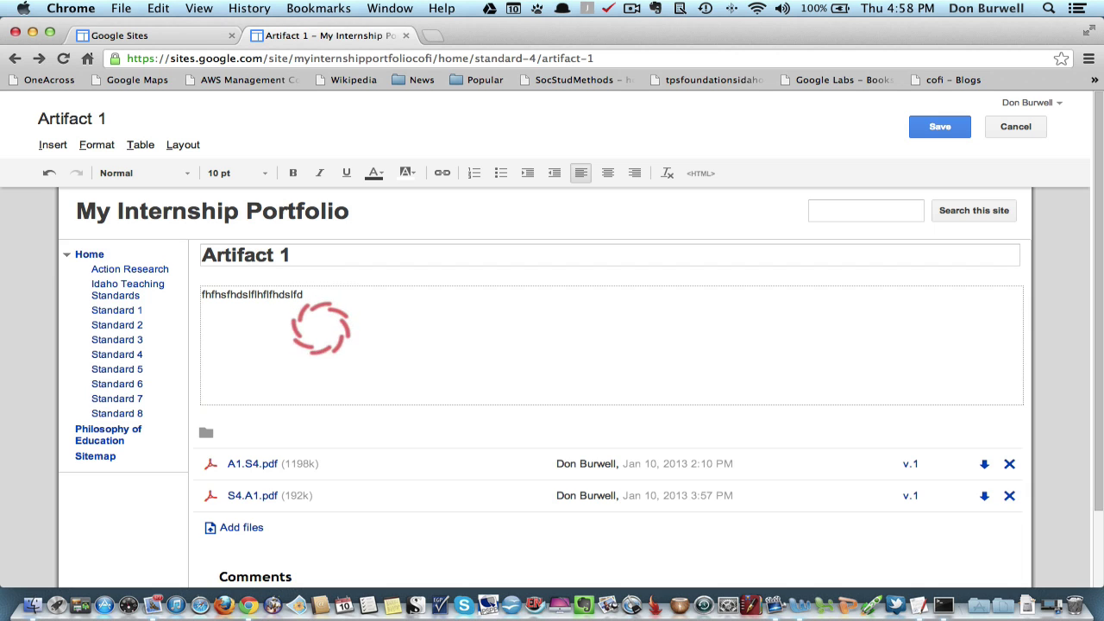
click(944, 125)
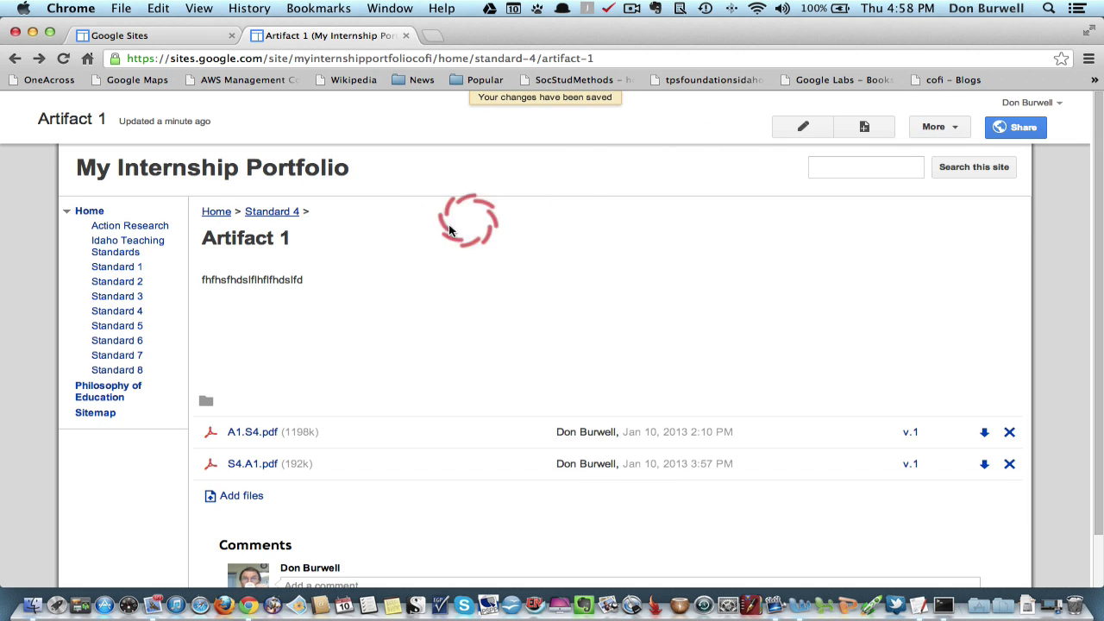
Check Artifact 1 from Standard 4, then return to the Standard 4 page
click(117, 312)
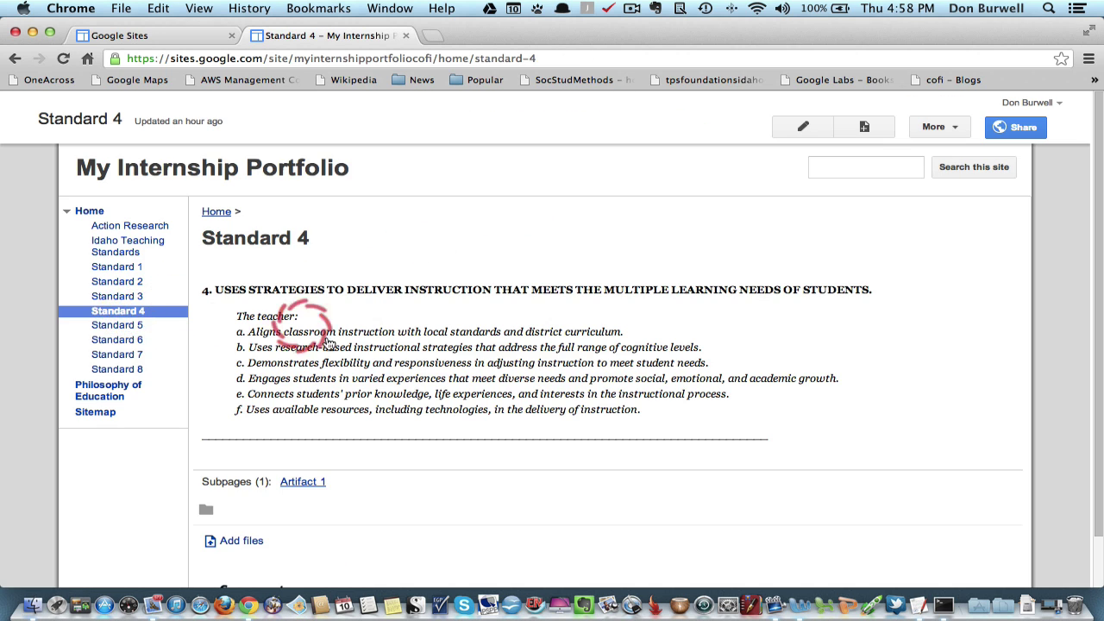
click(309, 484)
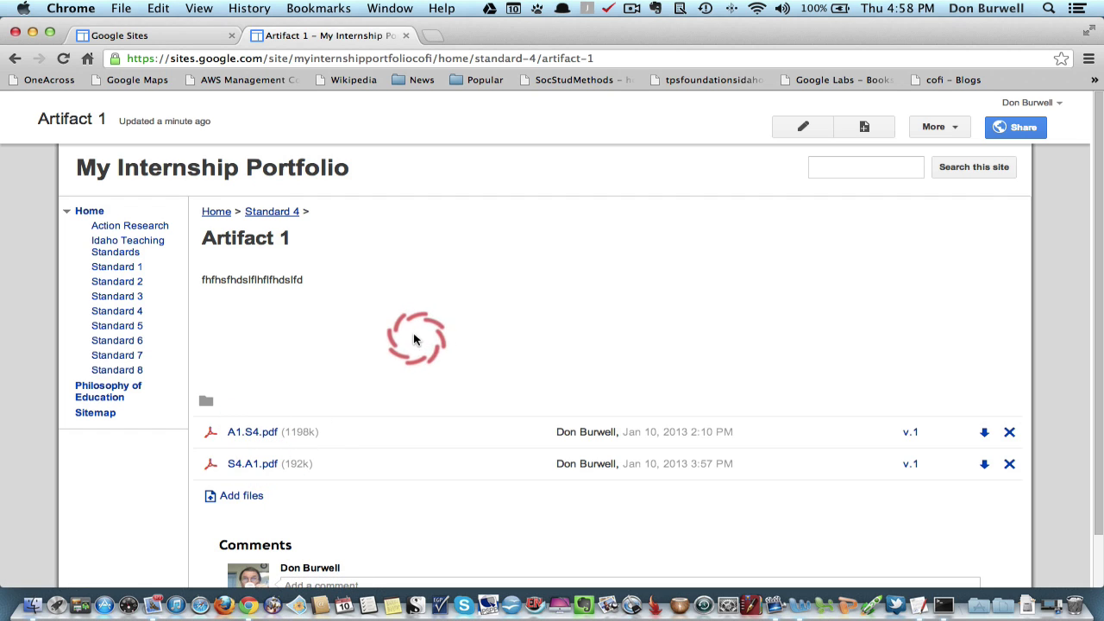
click(138, 315)
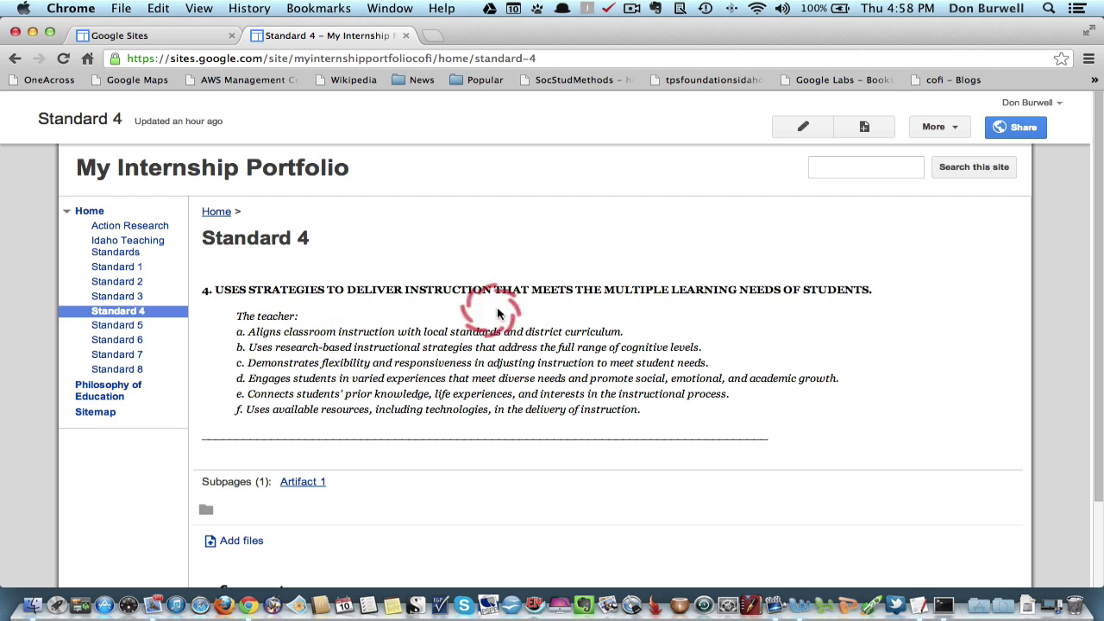
Create a new top-level page named 'Artifact 2'
click(865, 127)
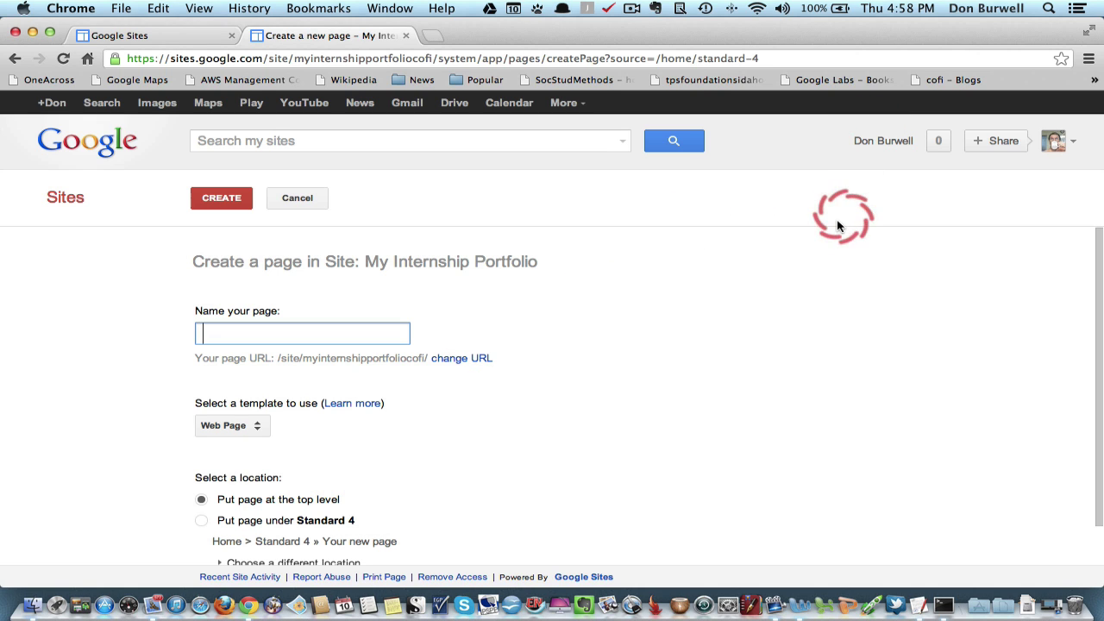
text(Arti)
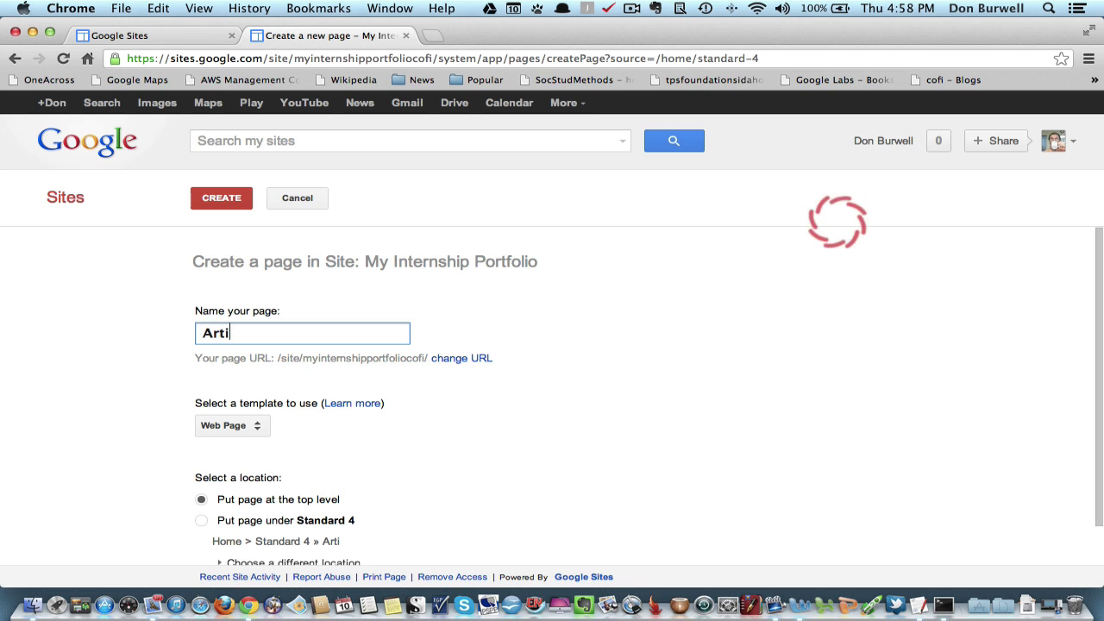
text(fact)
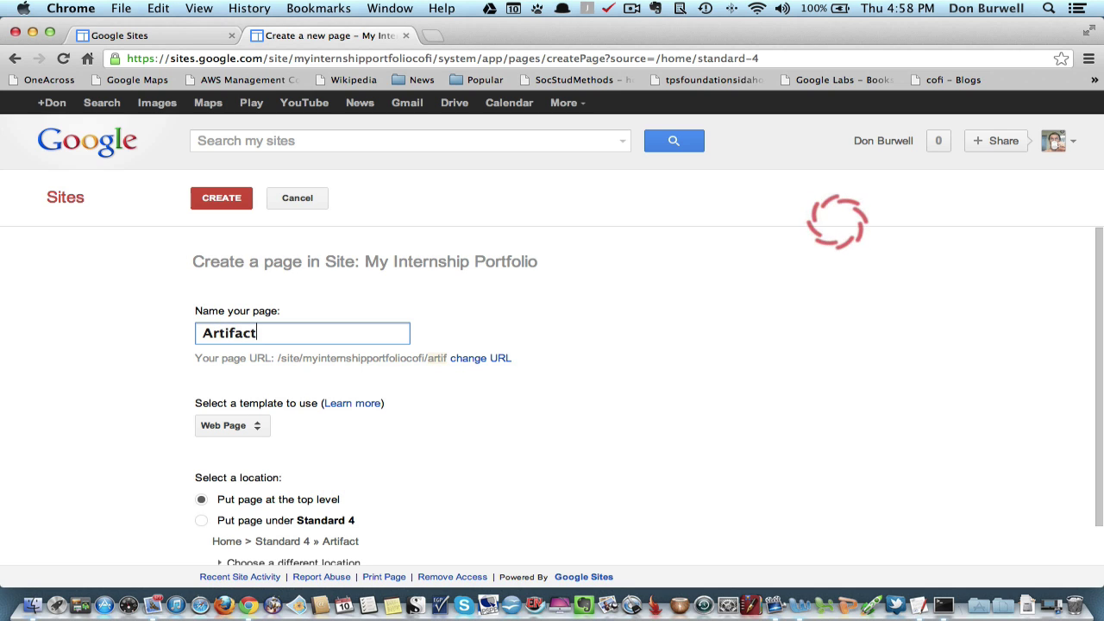
text( 2)
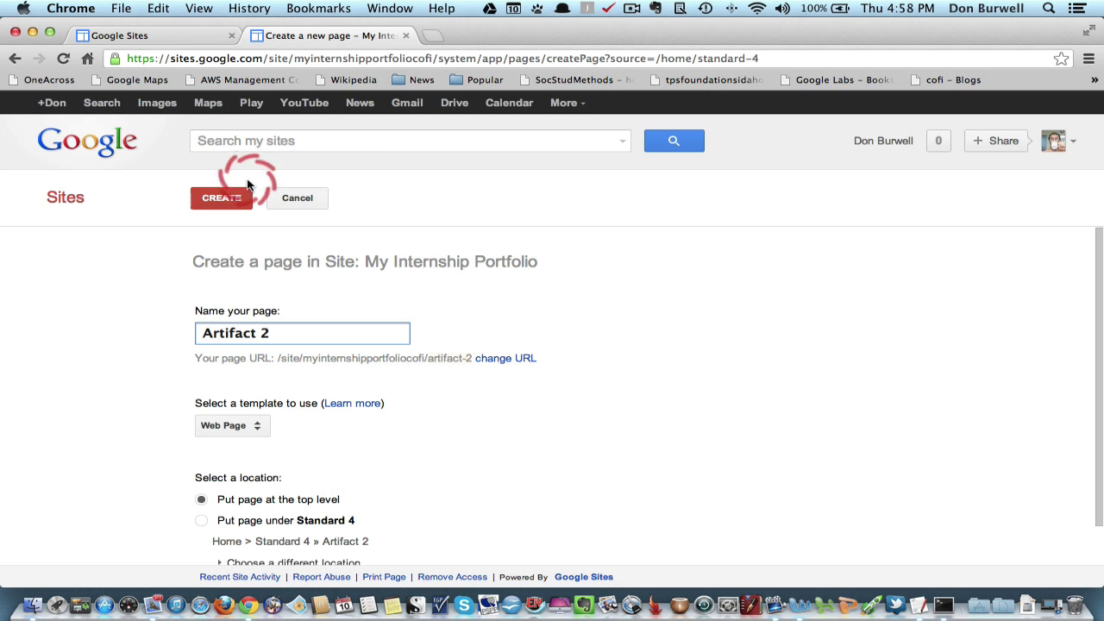
click(238, 199)
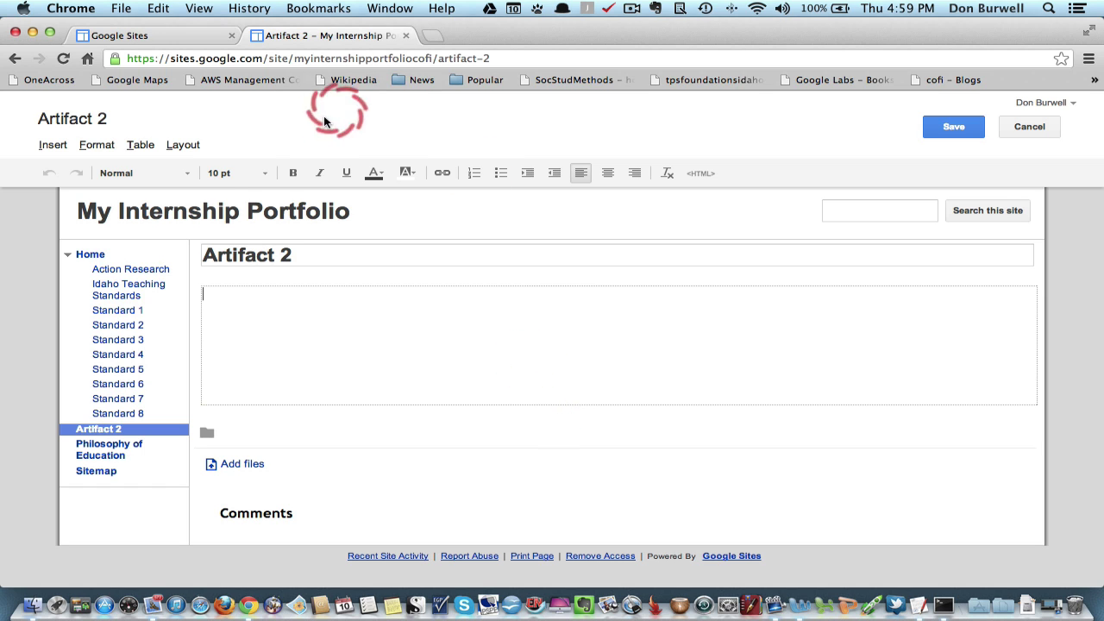
Save Artifact 2 empty, without inserting anything, and bring up the More actions menu
click(49, 144)
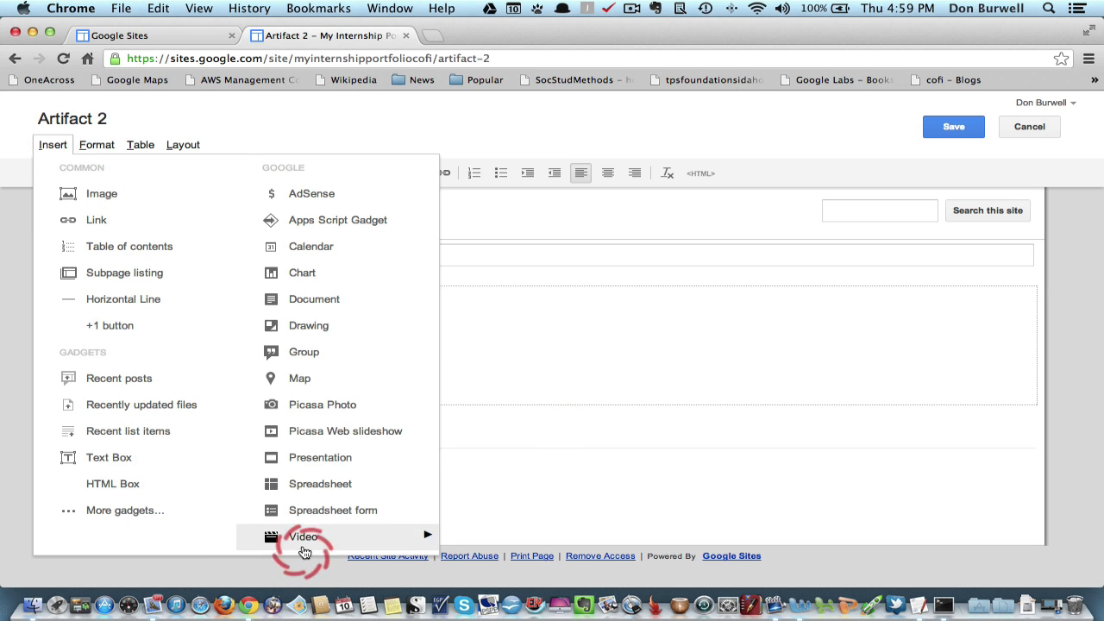
mouse_move(307, 536)
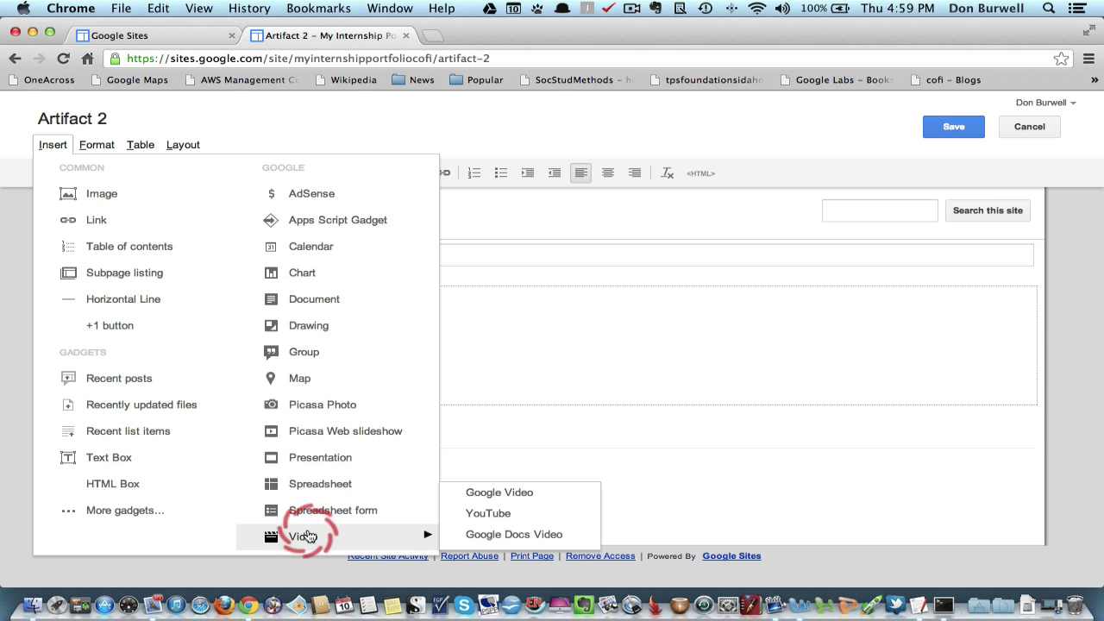
click(633, 327)
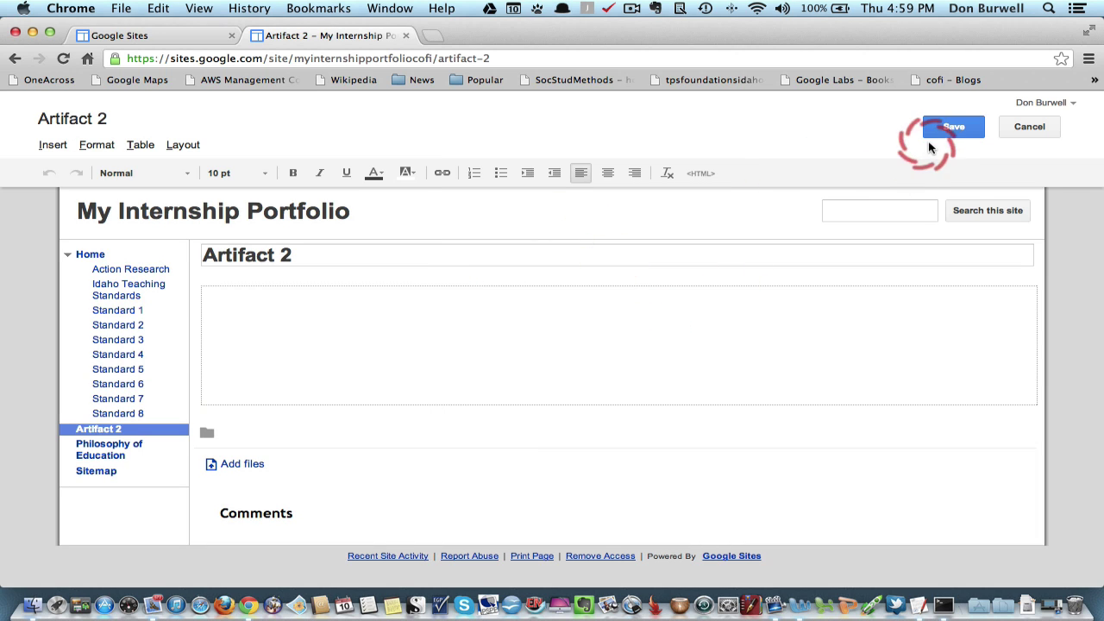
click(952, 128)
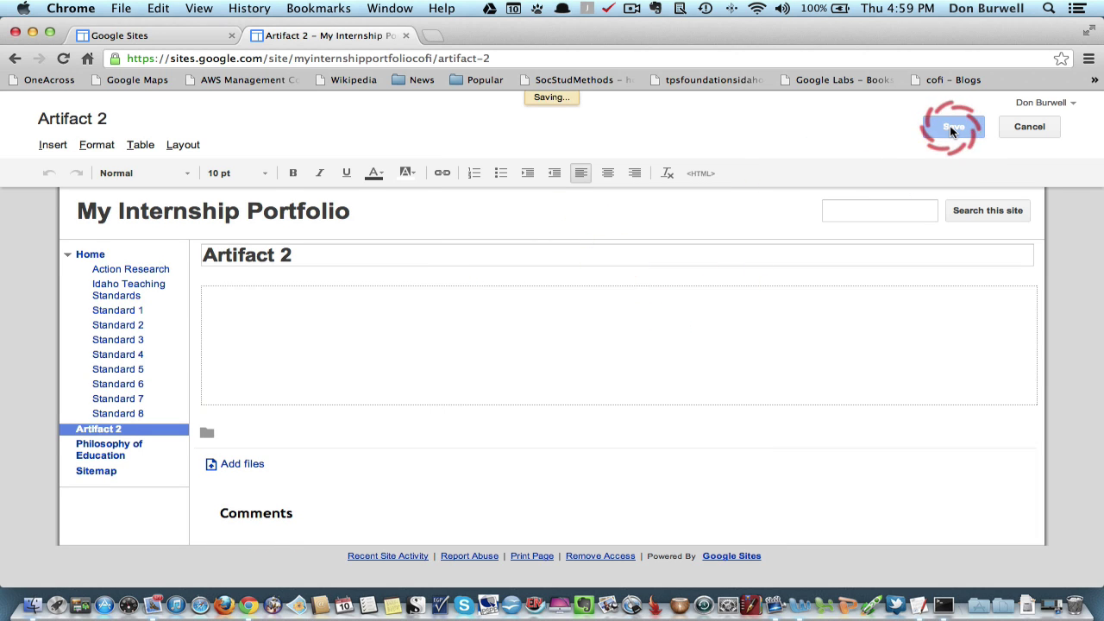
click(765, 213)
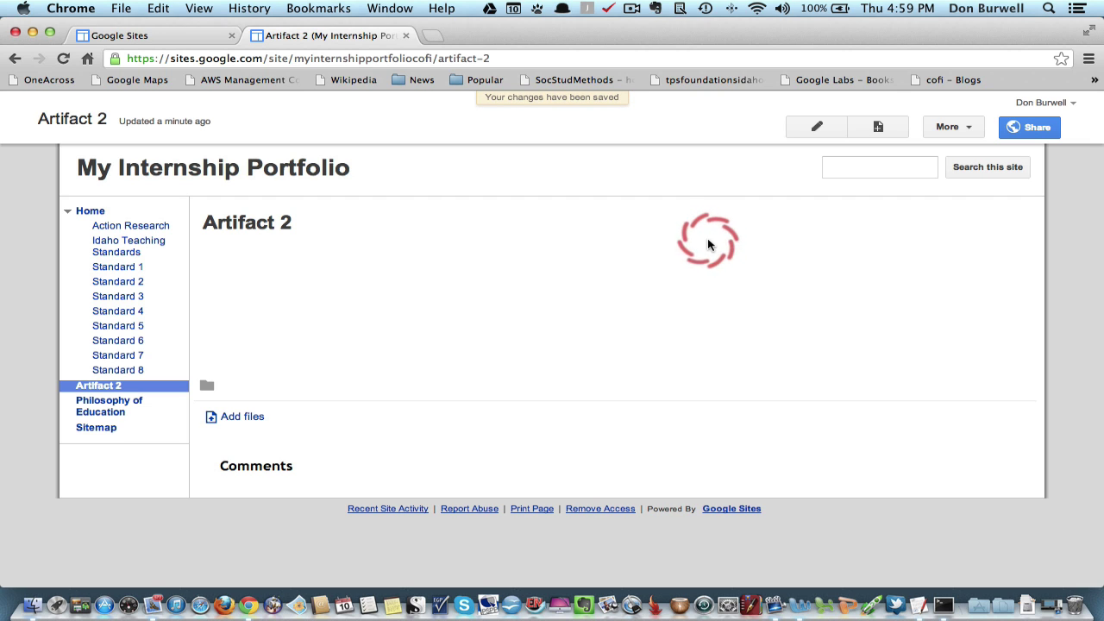
click(99, 210)
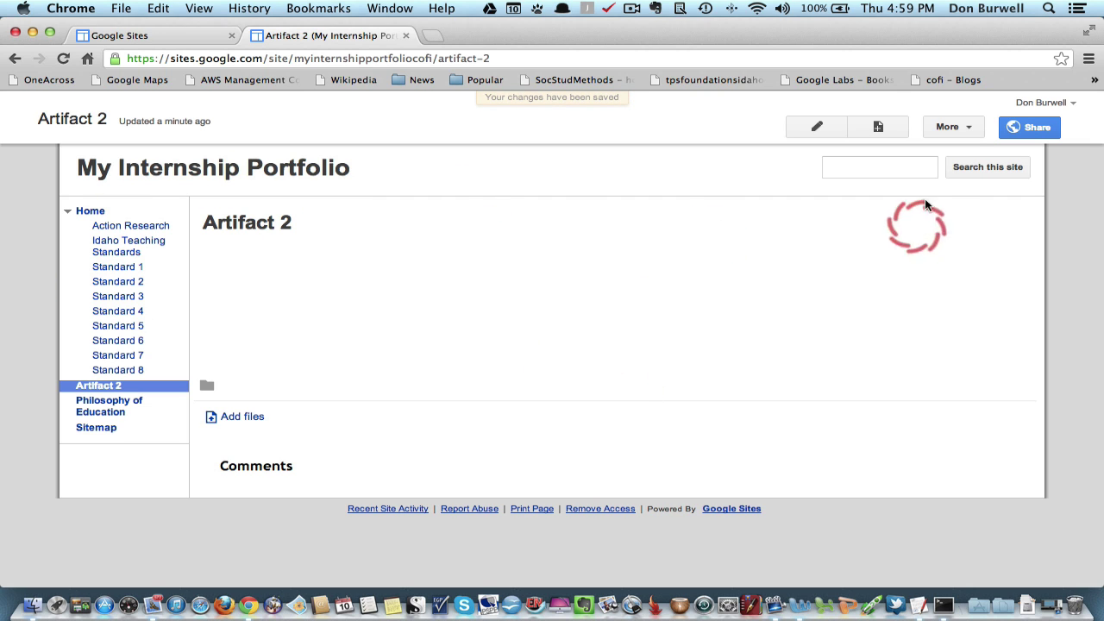
click(944, 128)
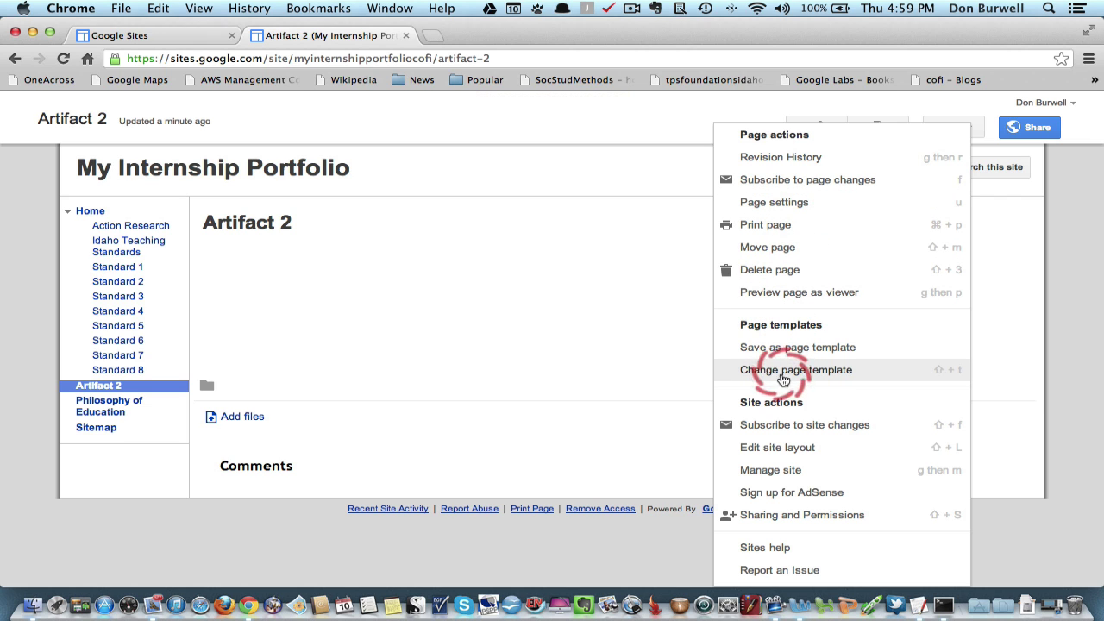
In Manage site > Themes, select the Rounders theme
click(779, 471)
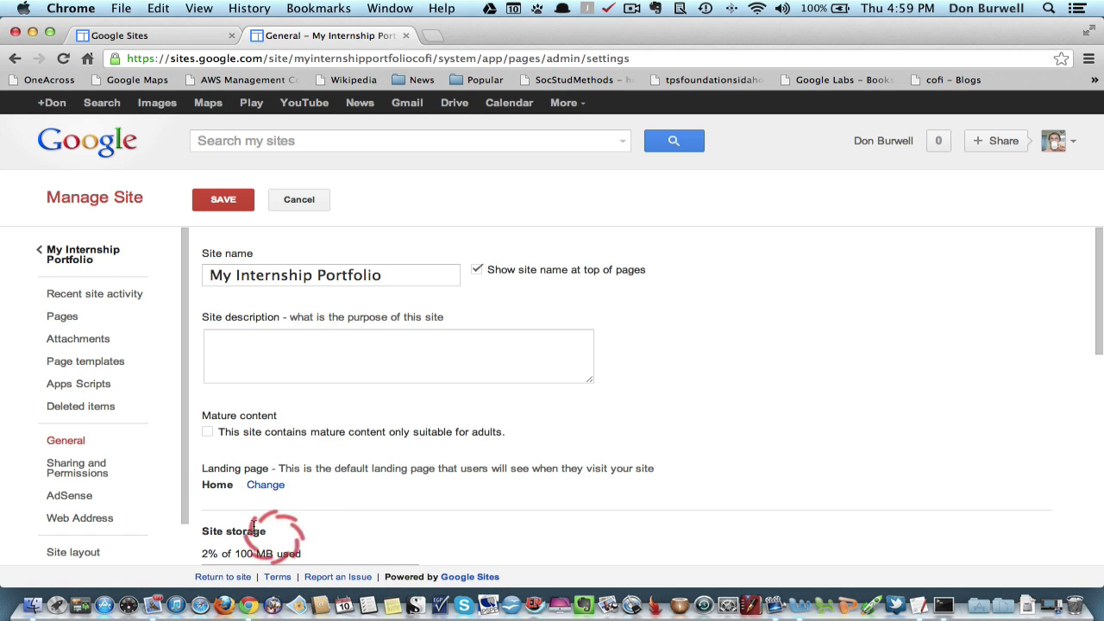
scroll(146, 457, down, 3)
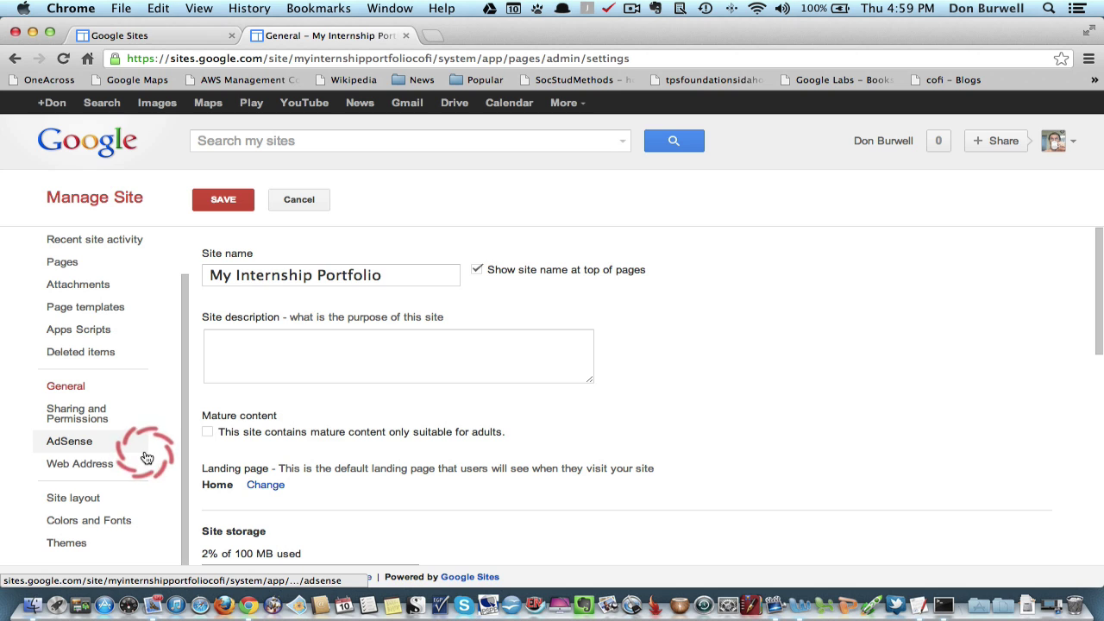
click(65, 545)
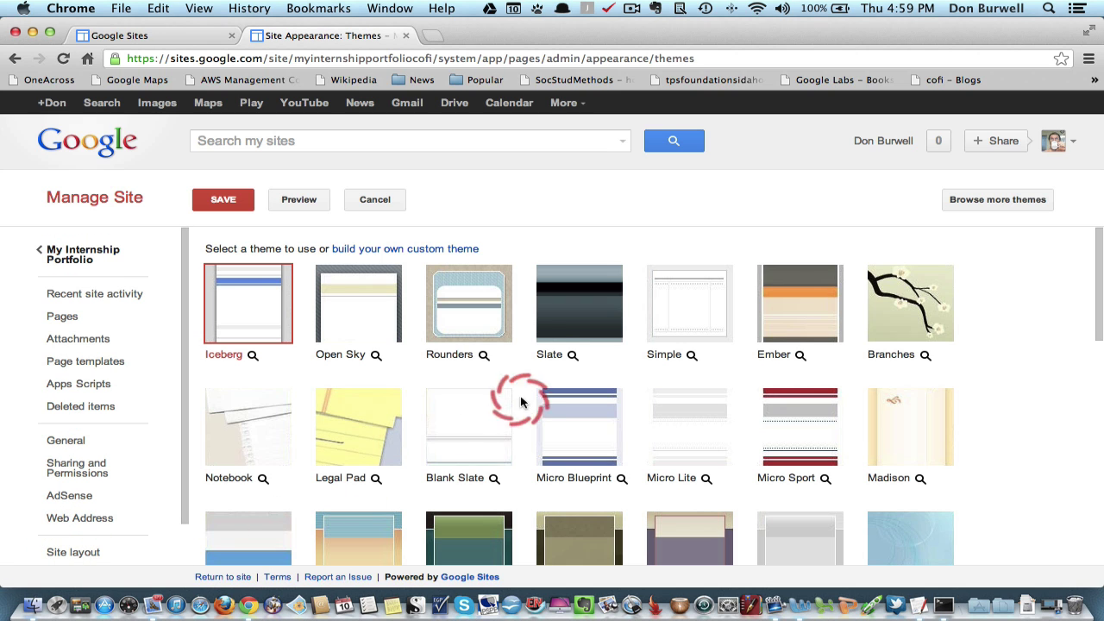
scroll(644, 401, down, 1)
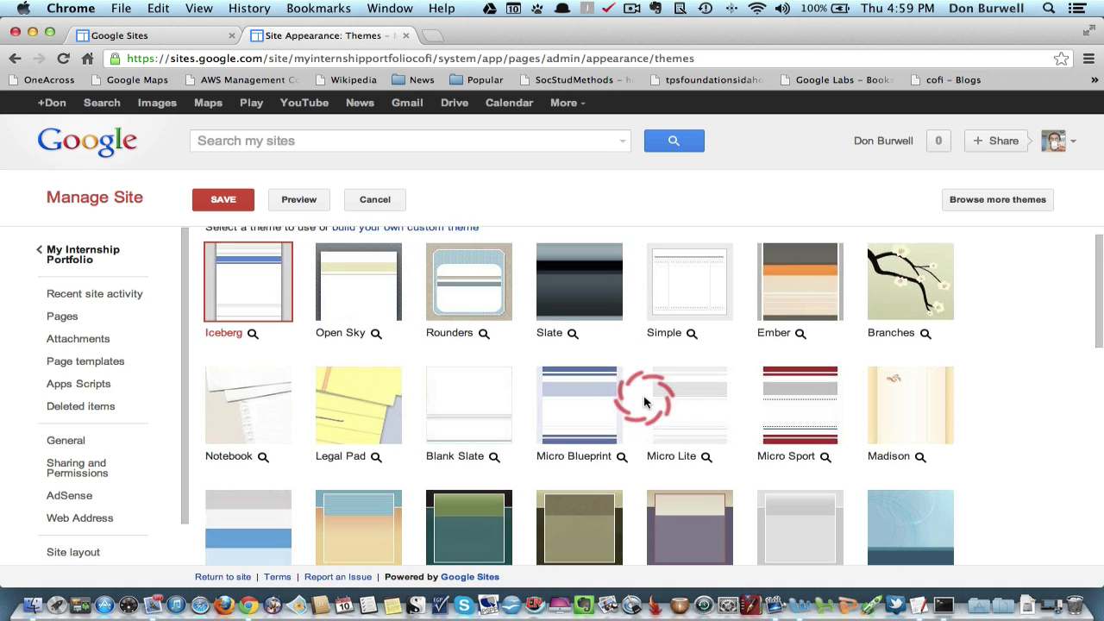
scroll(644, 401, down, 5)
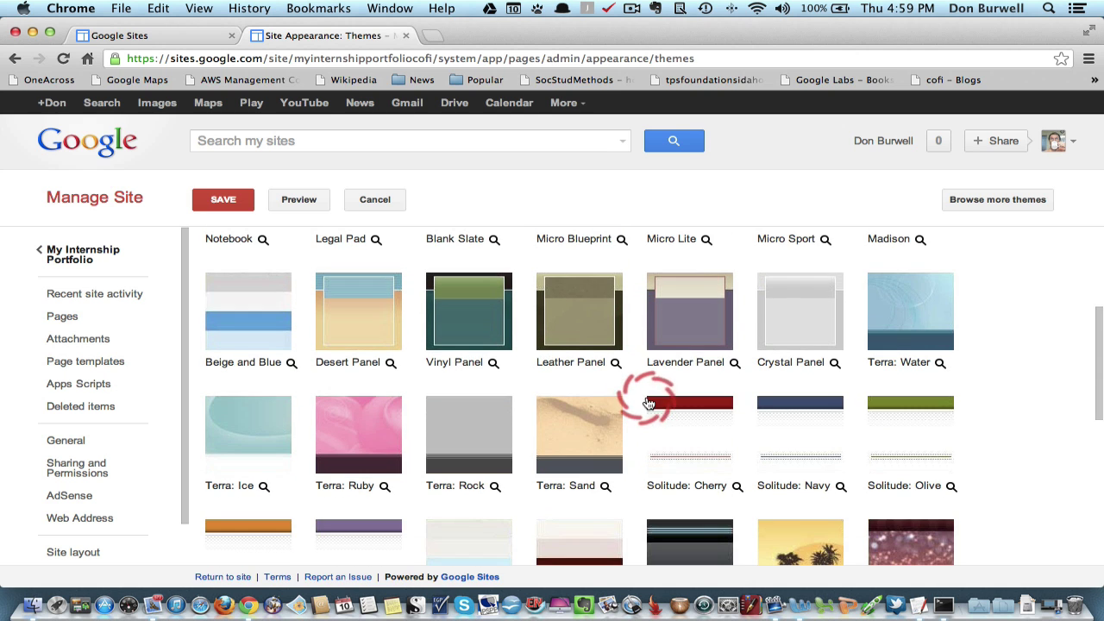
scroll(647, 403, down, 5)
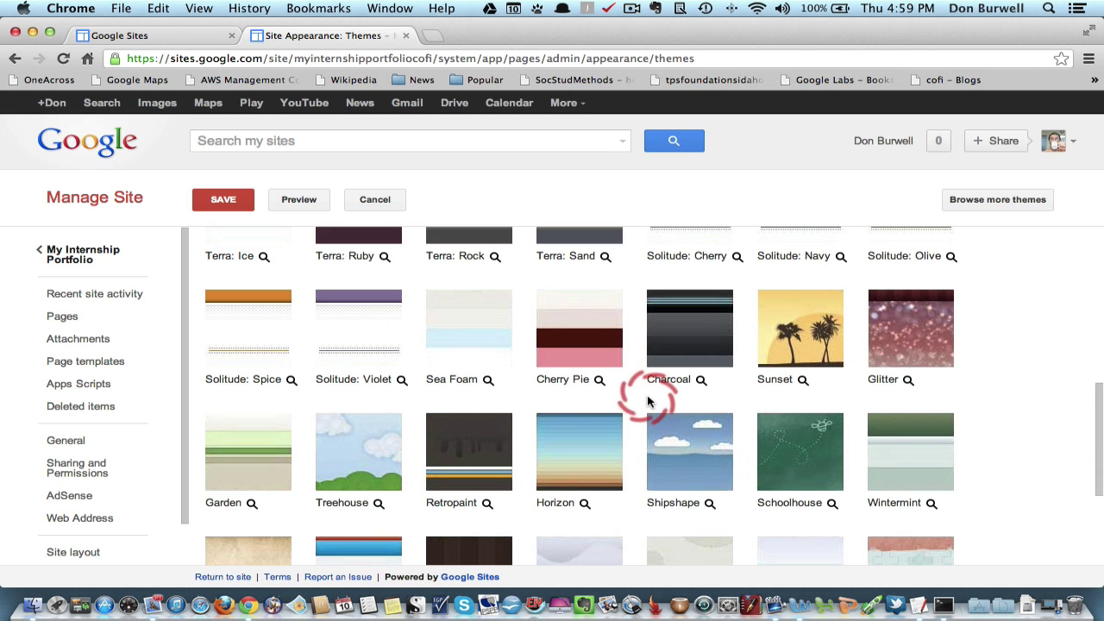
scroll(648, 401, up, 11)
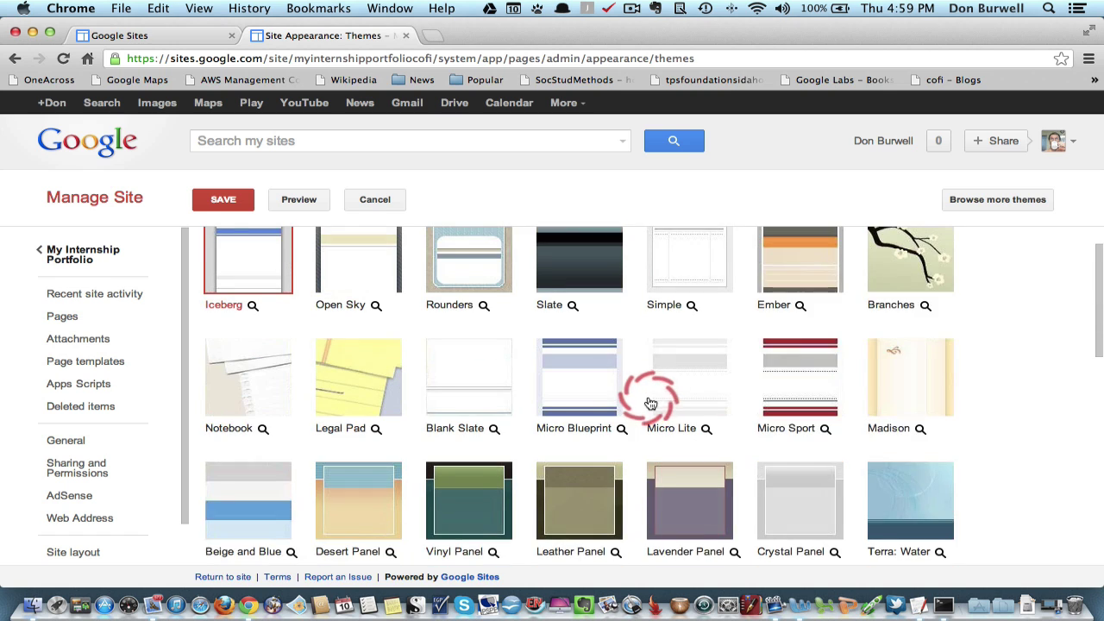
click(493, 326)
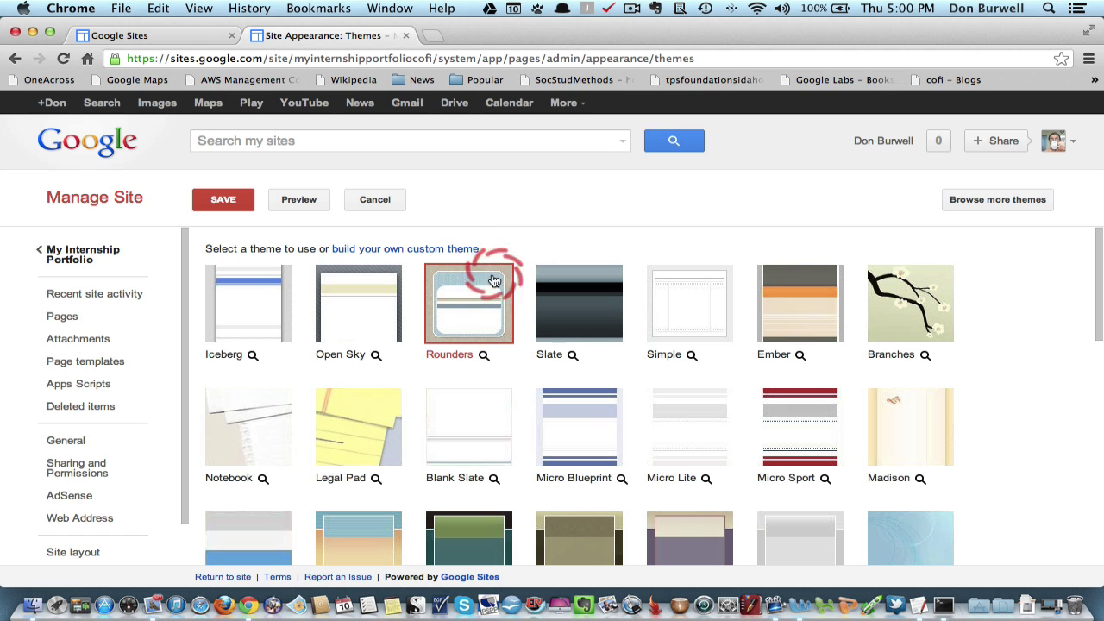
Preview Rounders, save it as the site theme, and return to My Internship Portfolio's home
click(294, 200)
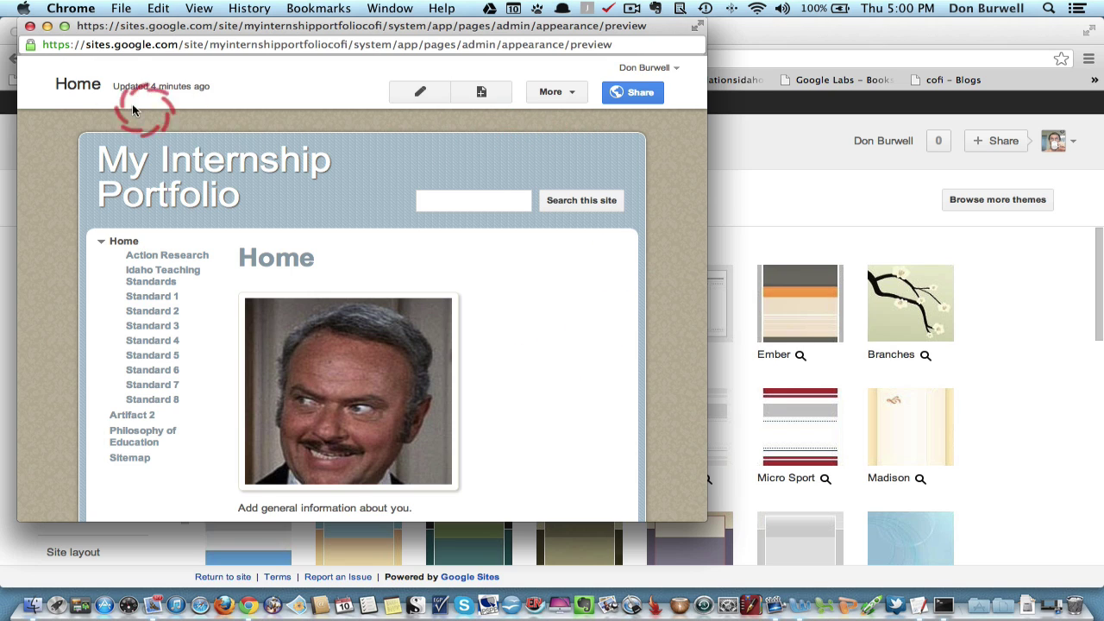
click(30, 27)
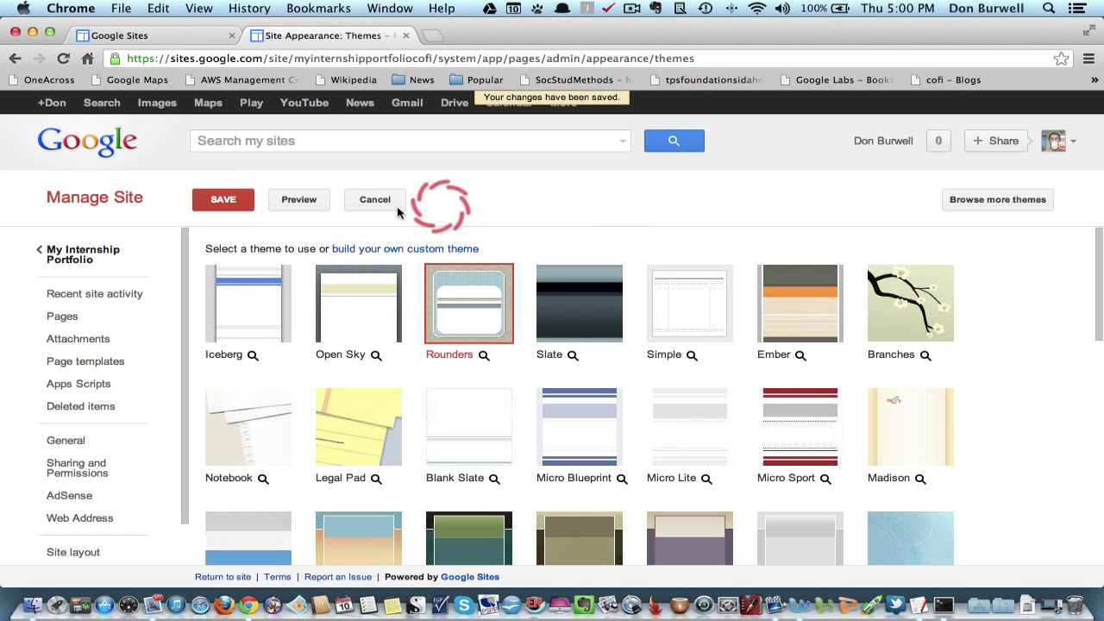
click(232, 201)
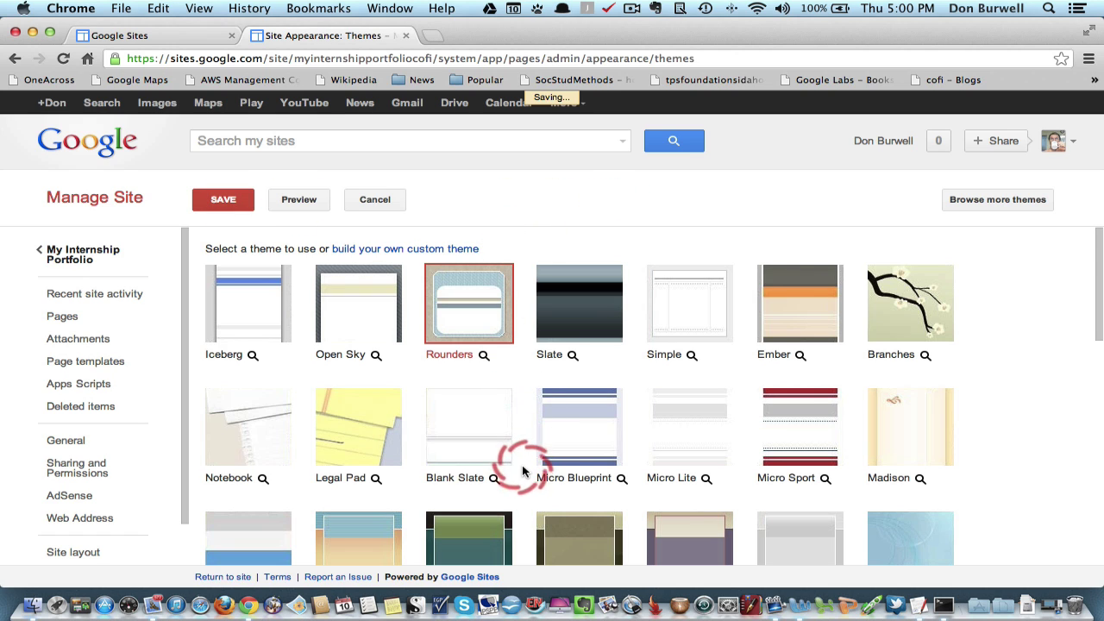
scroll(522, 470, down, 10)
scroll(522, 470, up, 3)
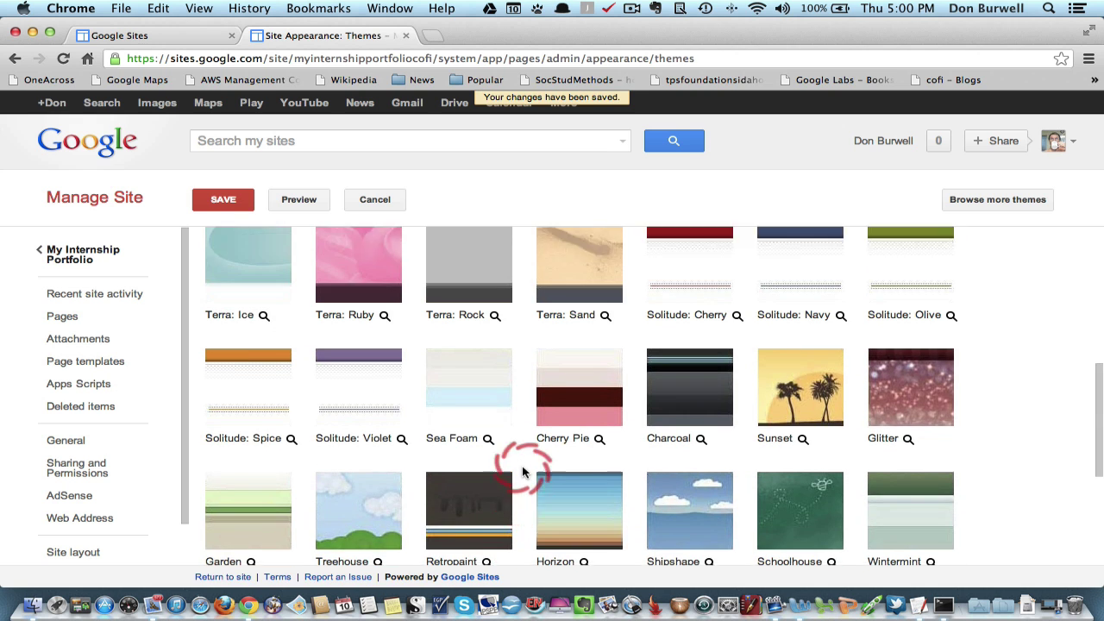
scroll(522, 470, up, 3)
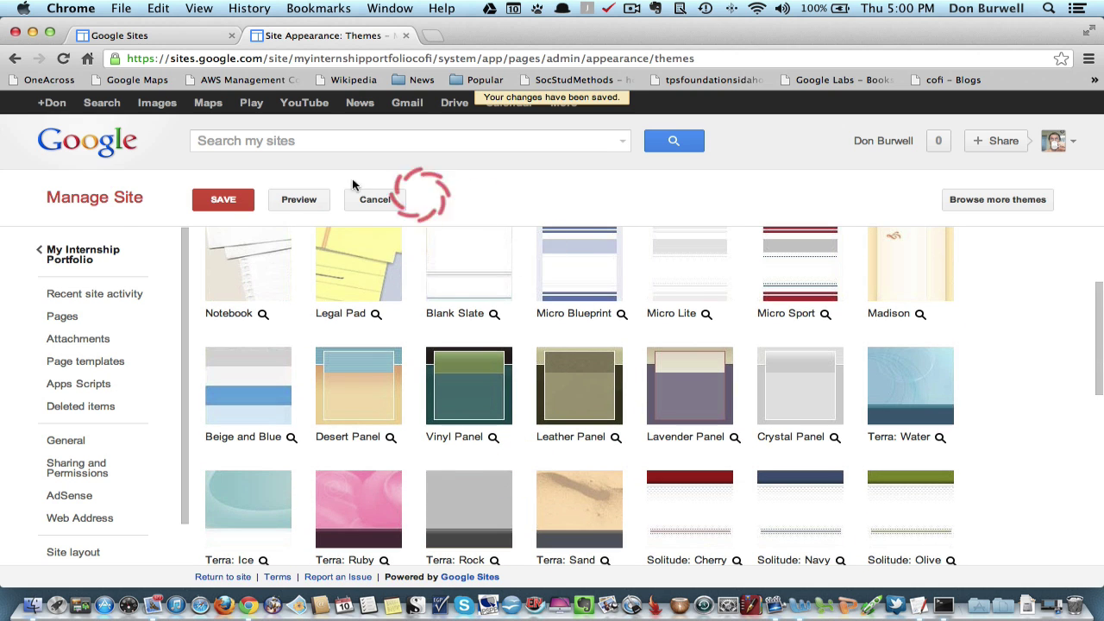
click(101, 253)
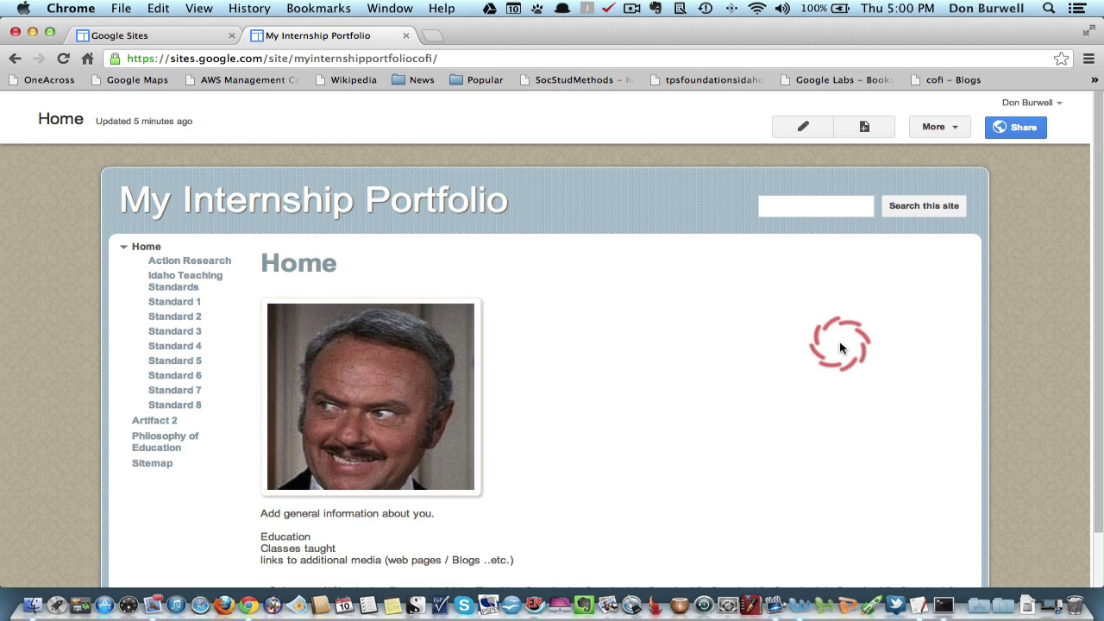
scroll(840, 347, down, 2)
scroll(844, 356, up, 1)
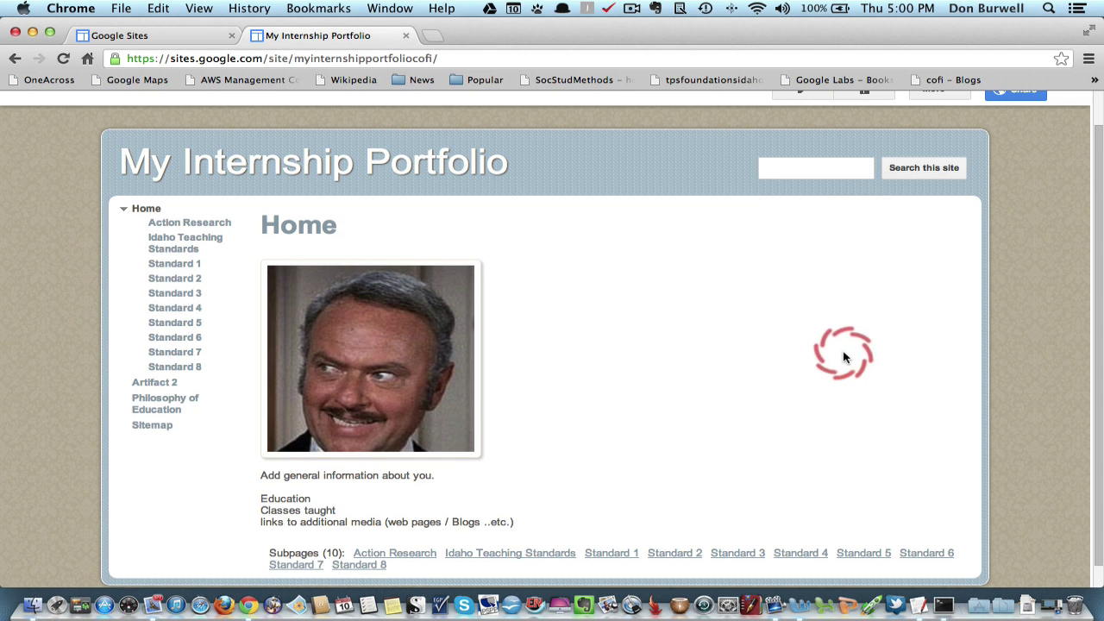
click(185, 315)
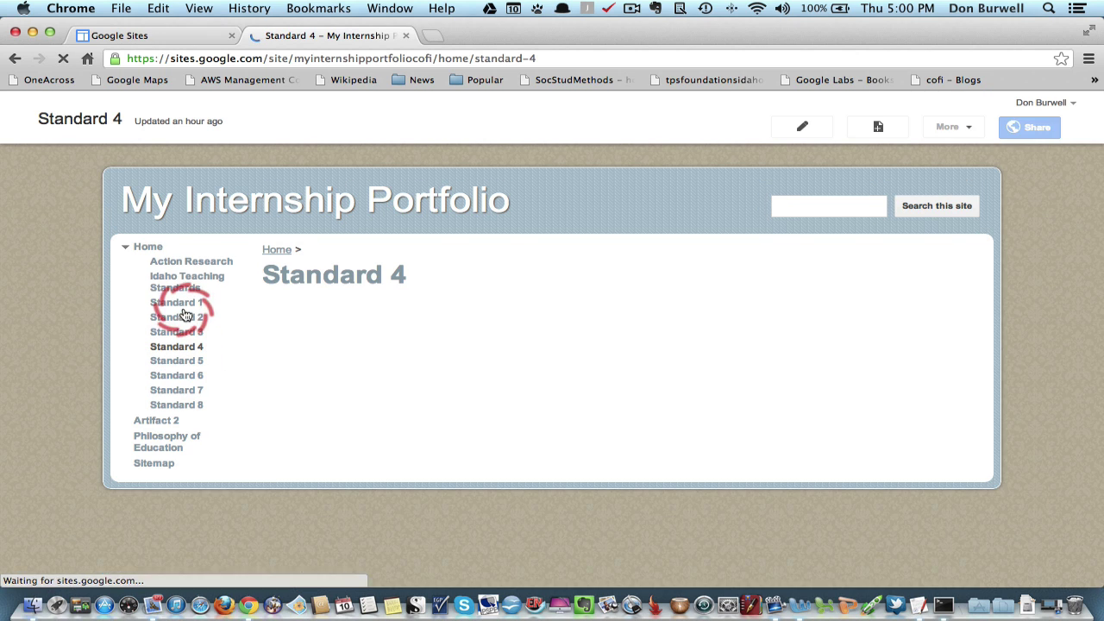
scroll(560, 366, down, 1)
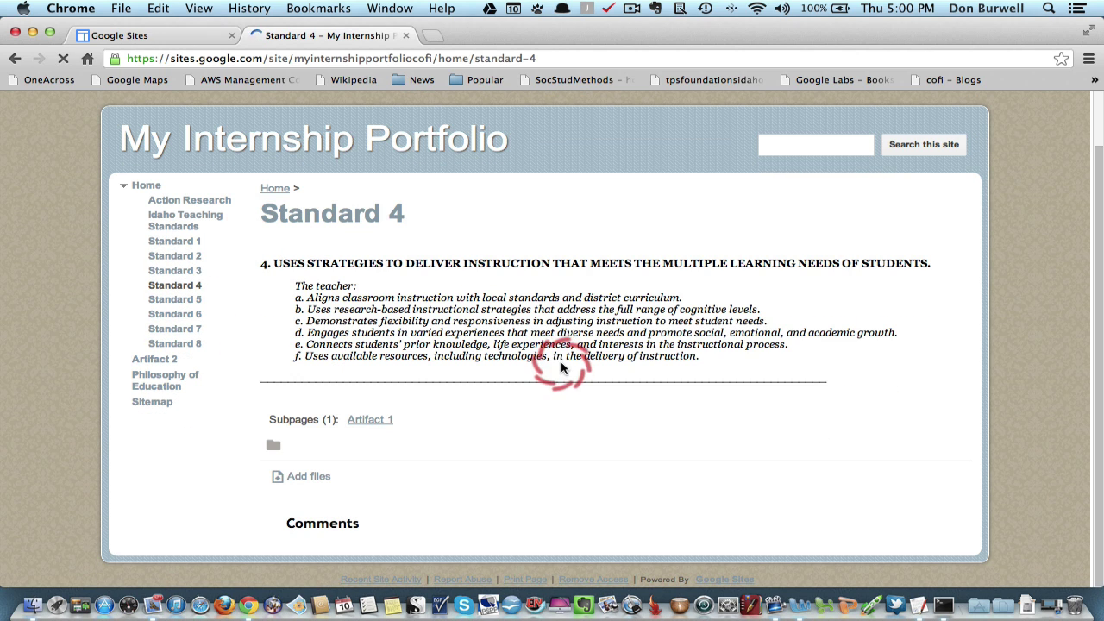
click(369, 423)
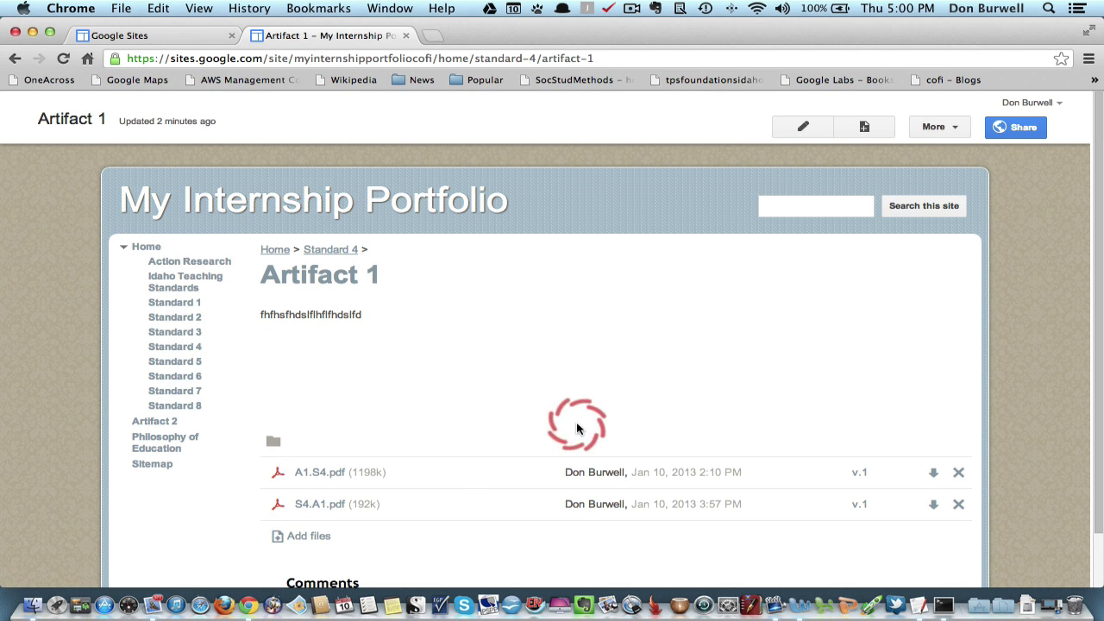
scroll(424, 463, down, 3)
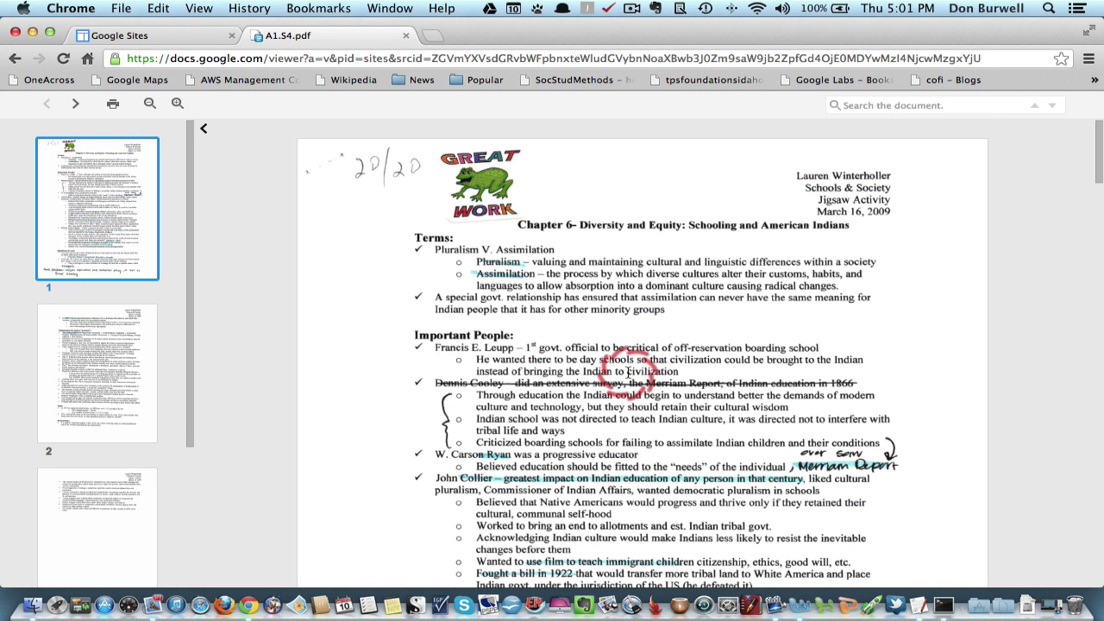
click(13, 60)
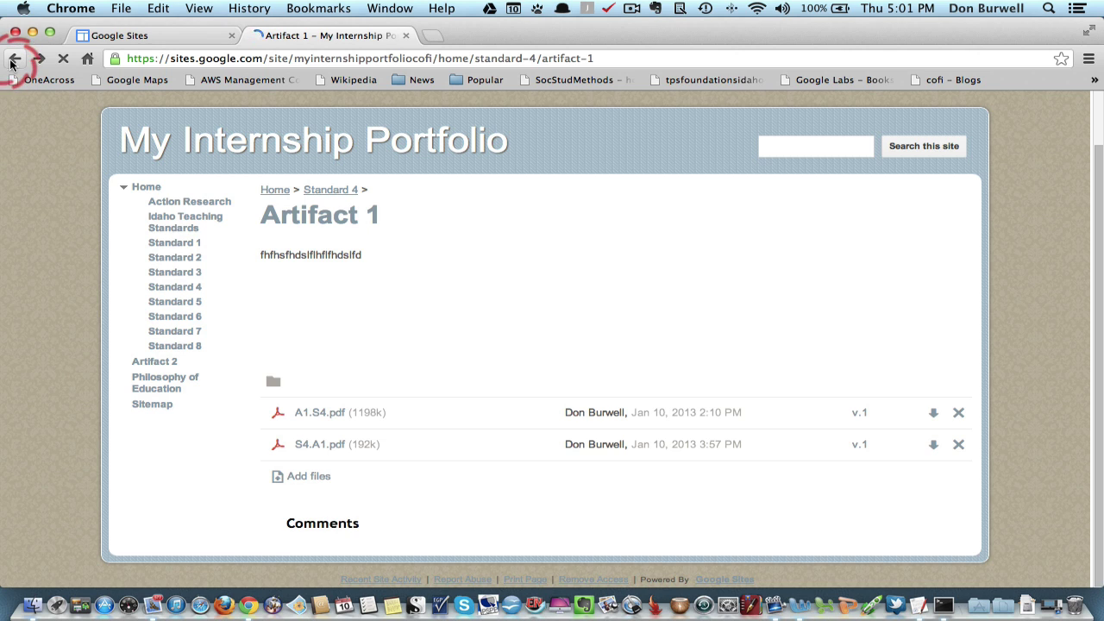
click(183, 108)
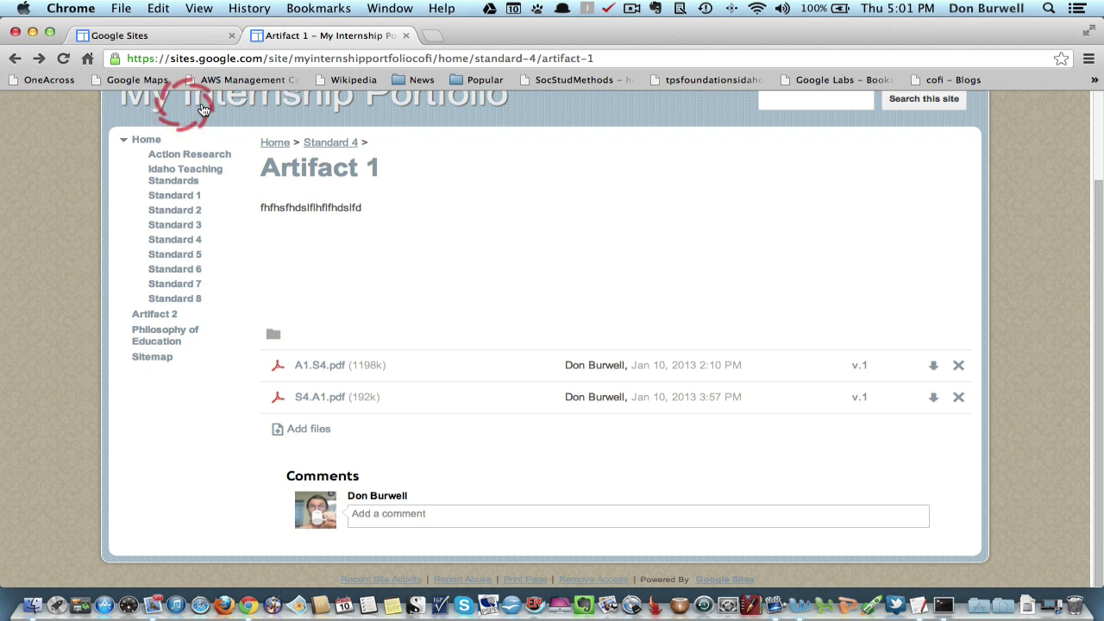
click(153, 141)
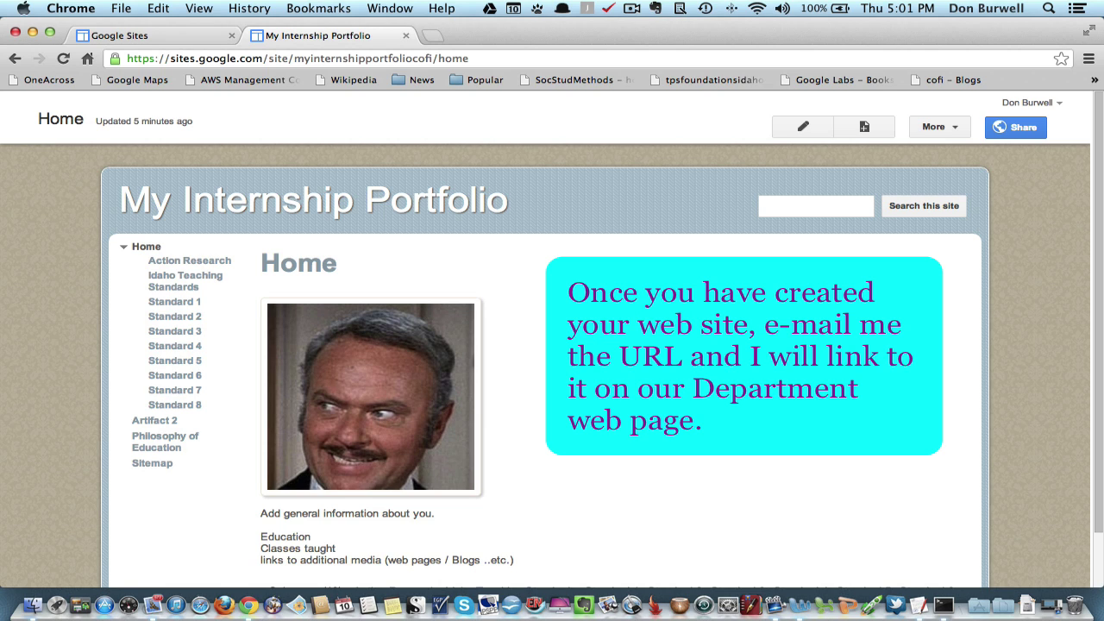
click(692, 12)
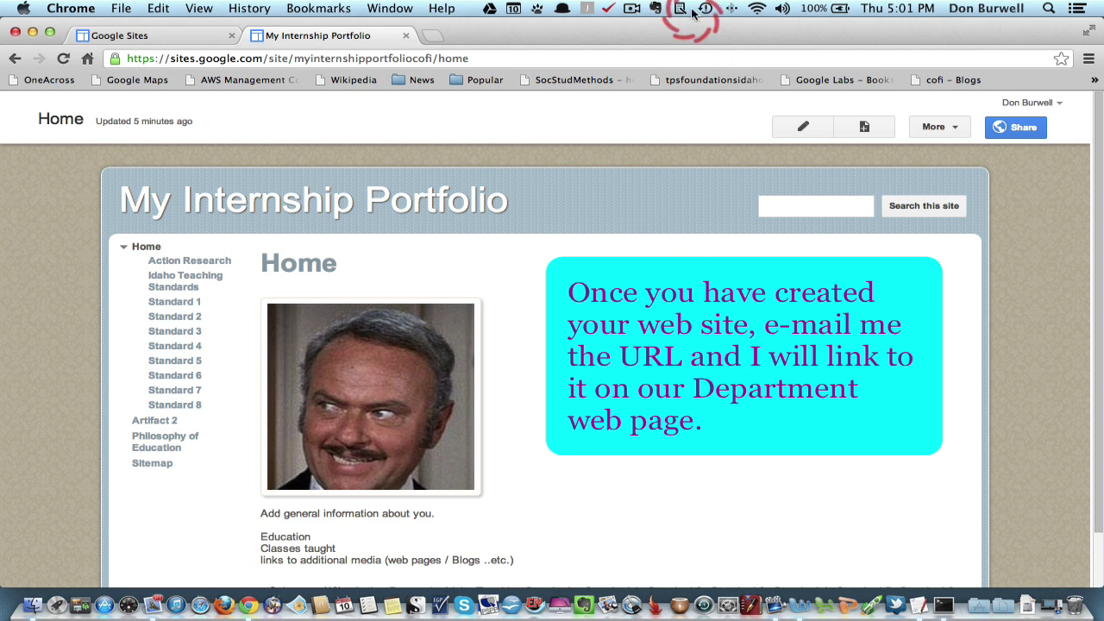